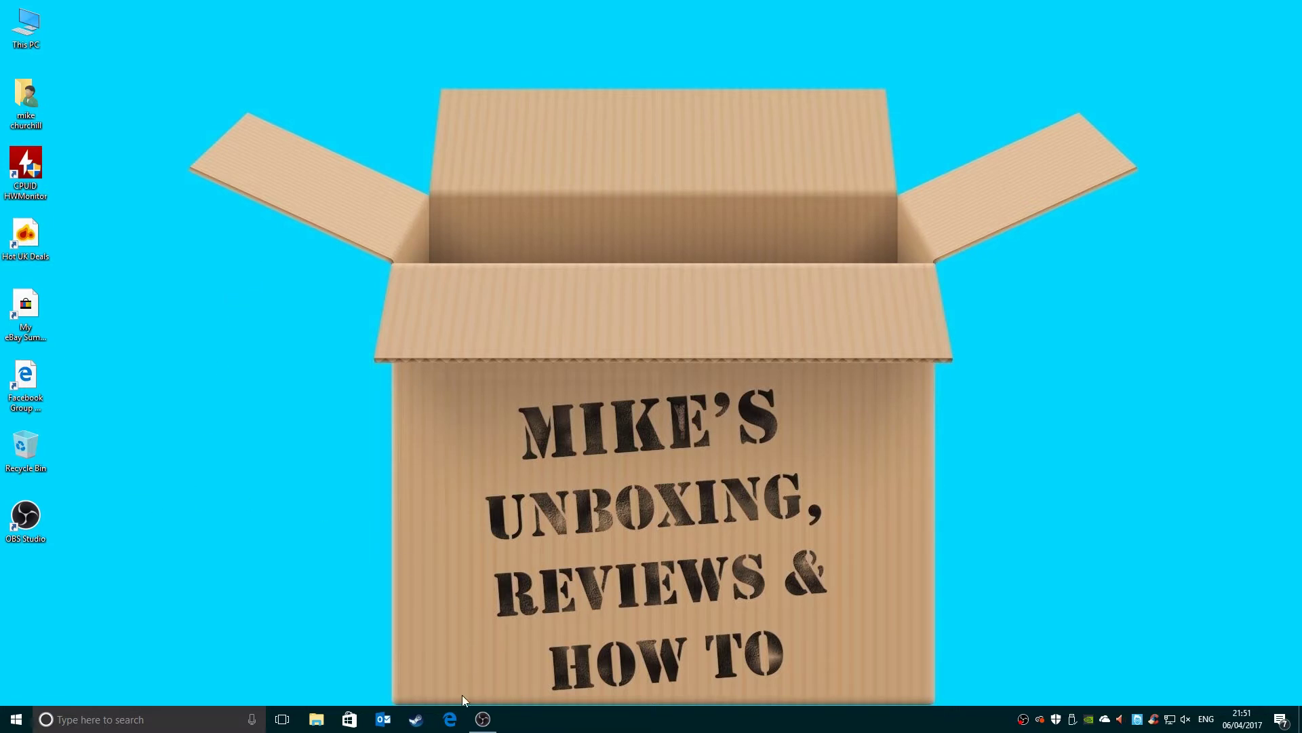
Launch Microsoft Edge from the taskbar to search for CCleaner
click(452, 719)
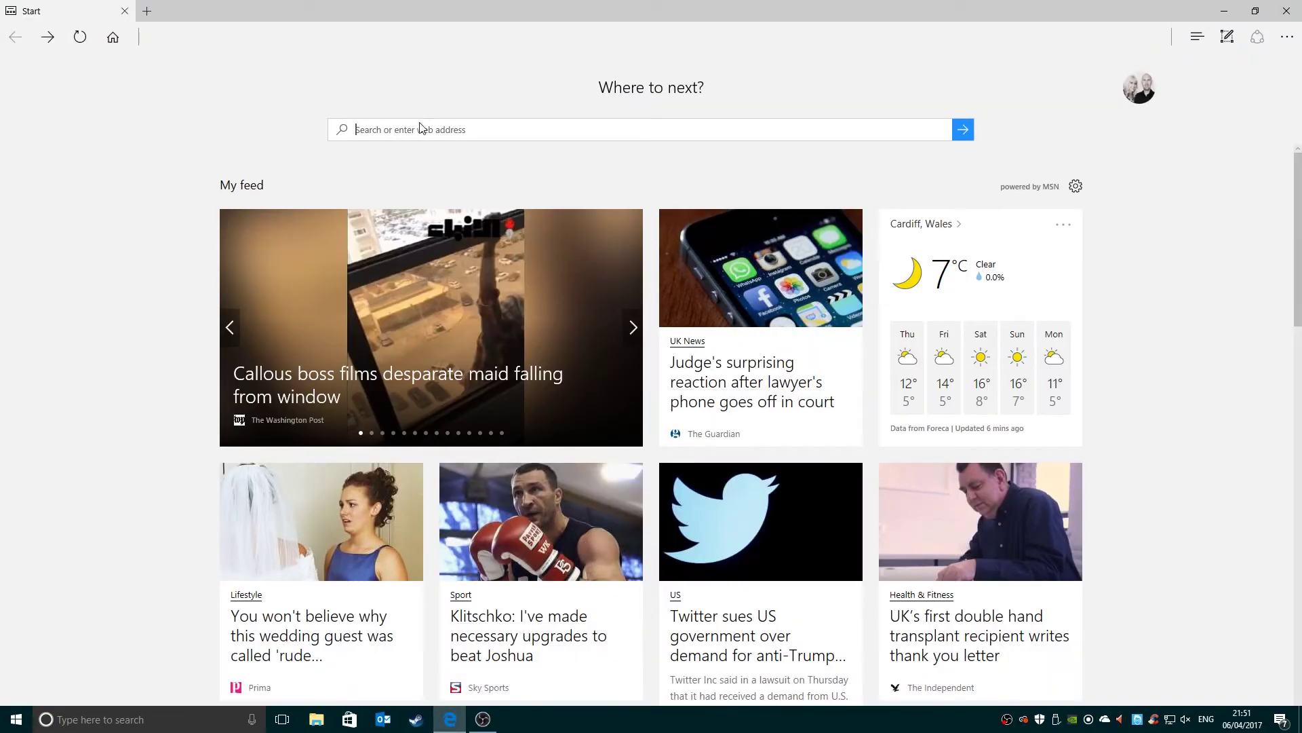
text(ccleane)
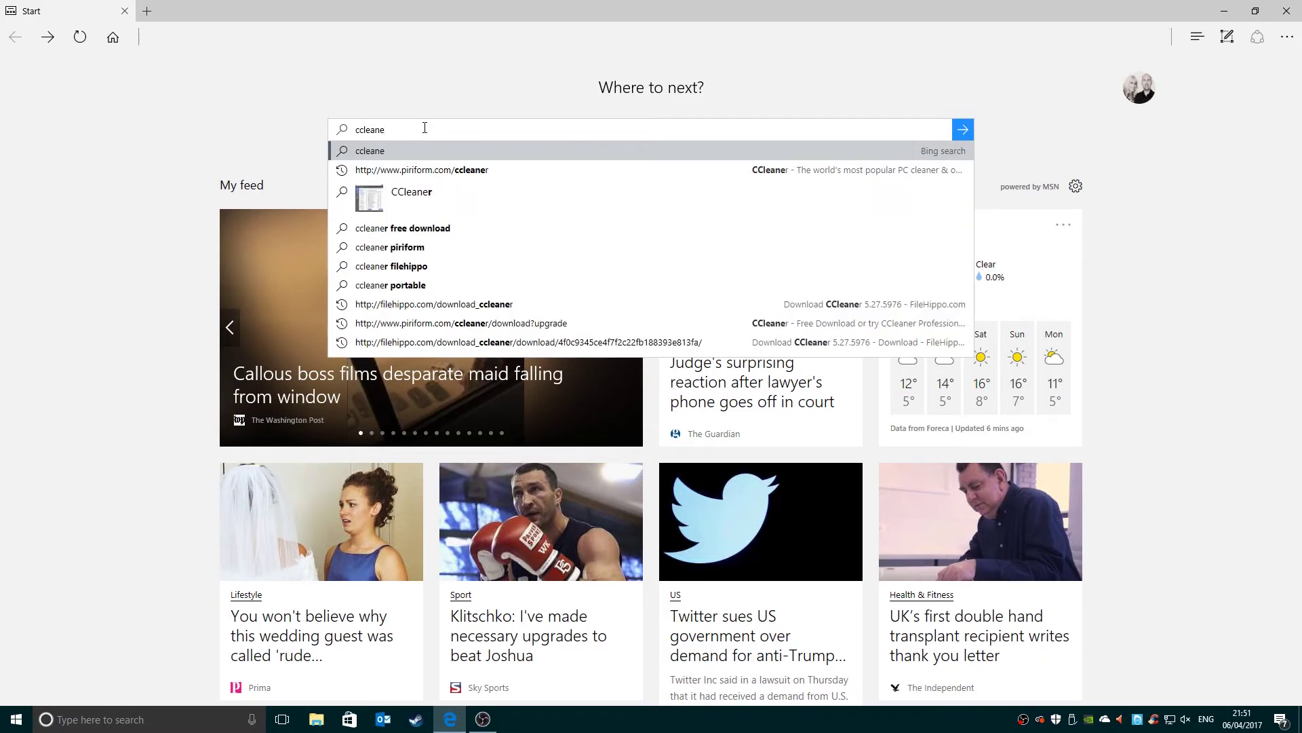
text(r)
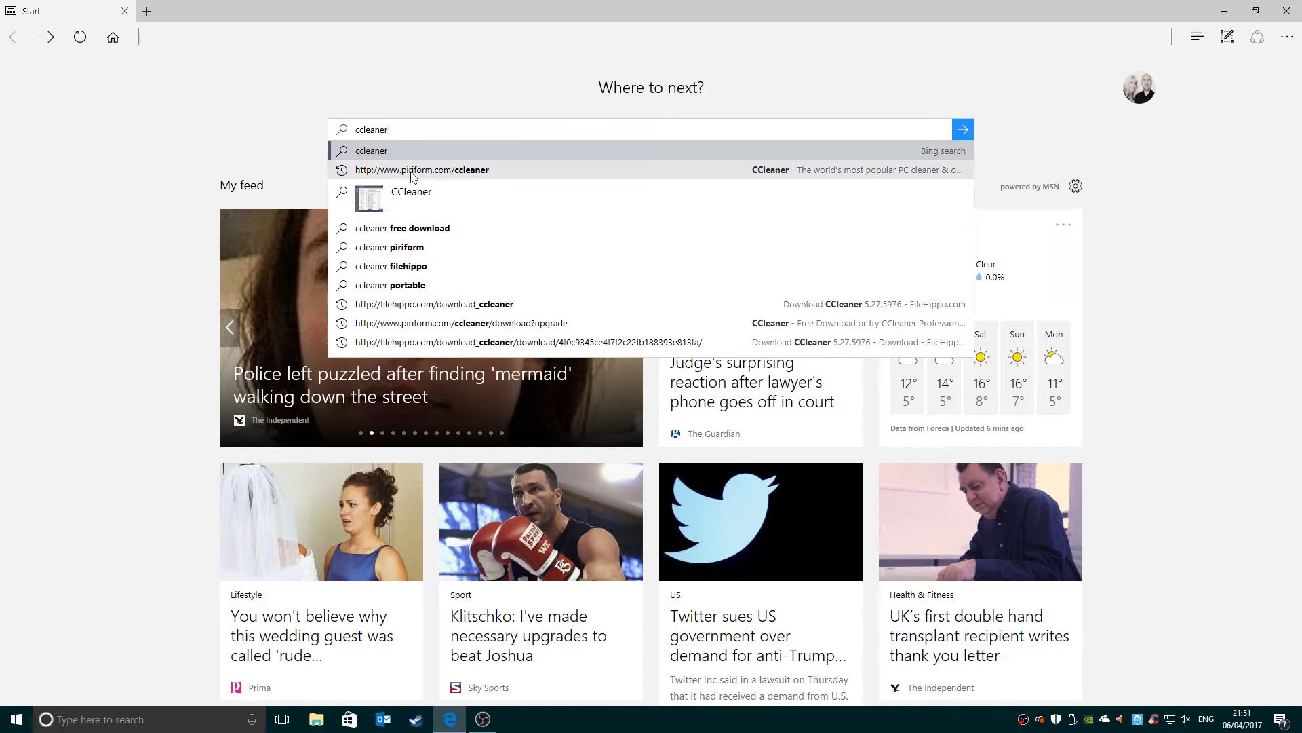
Open the piriform.com/ccleaner suggestion and scroll to the CCleaner version comparison cards
click(471, 170)
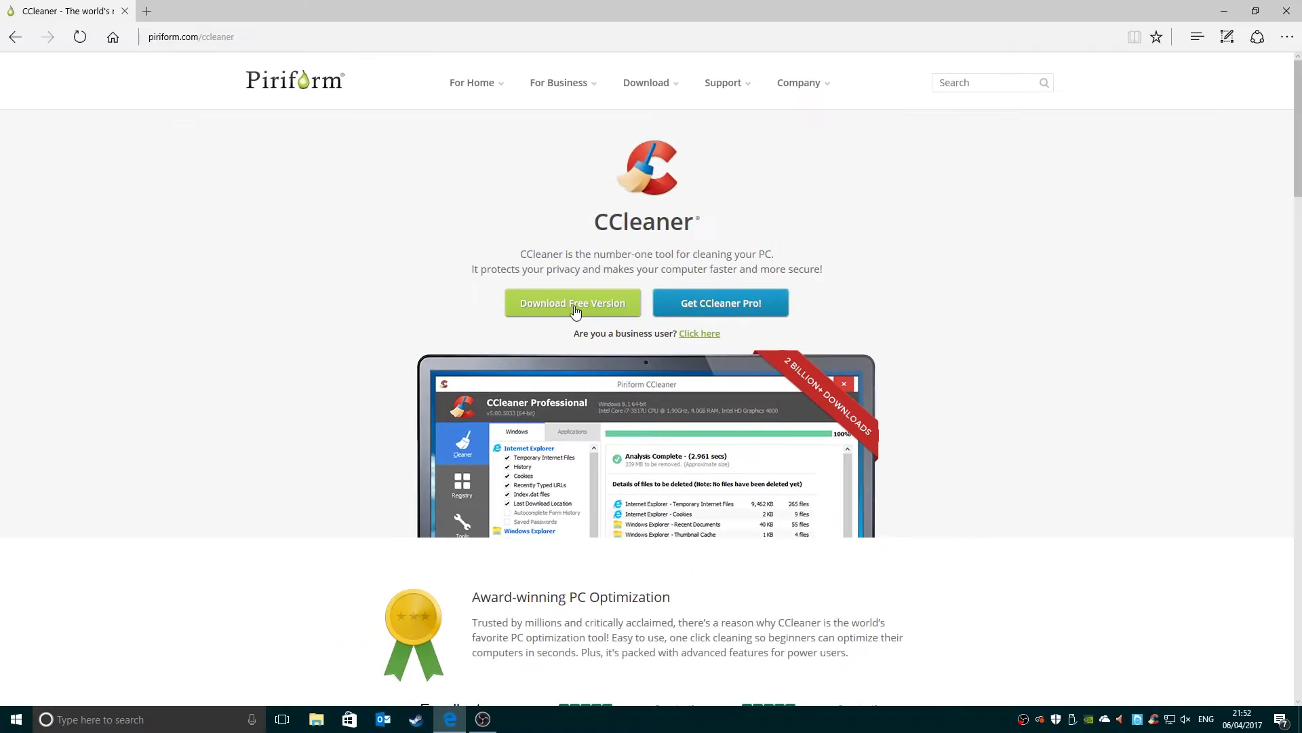
scroll(575, 310, down, 1)
scroll(574, 311, down, 5)
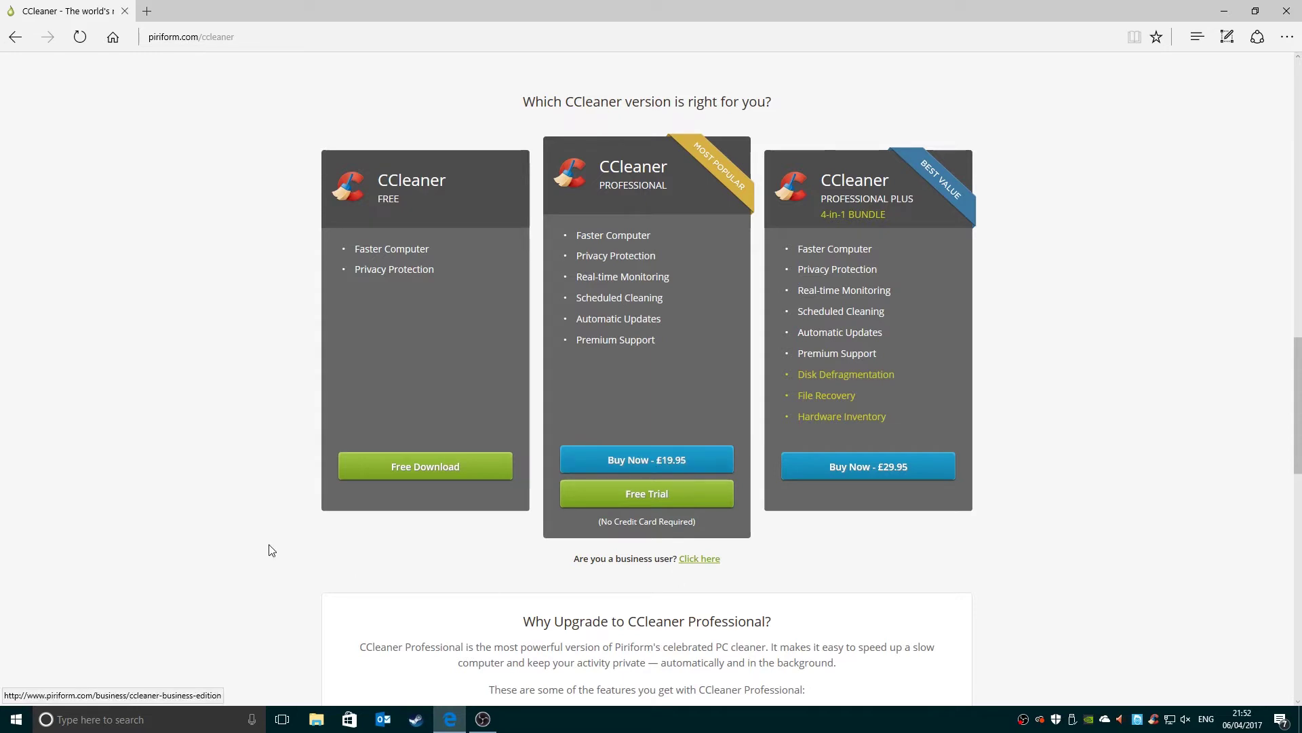
Choose the Free edition and download its installer from the FREE column
click(429, 471)
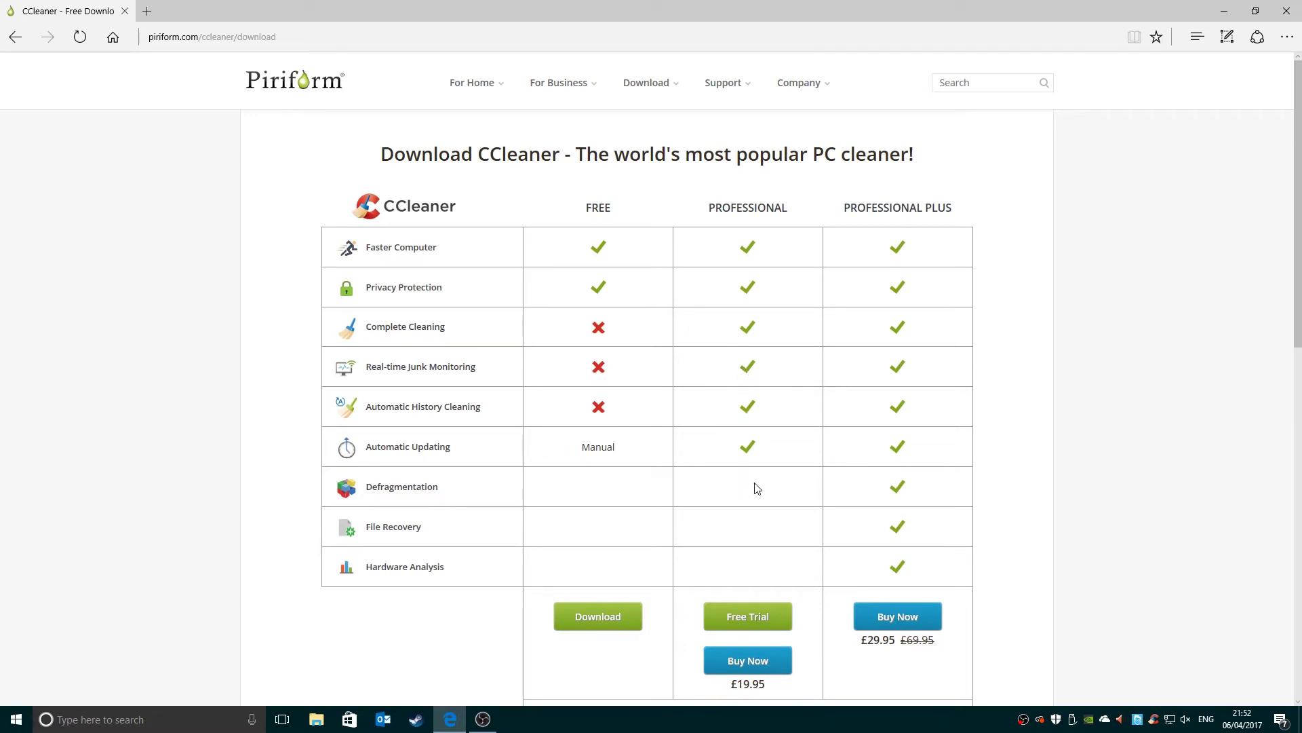
click(597, 626)
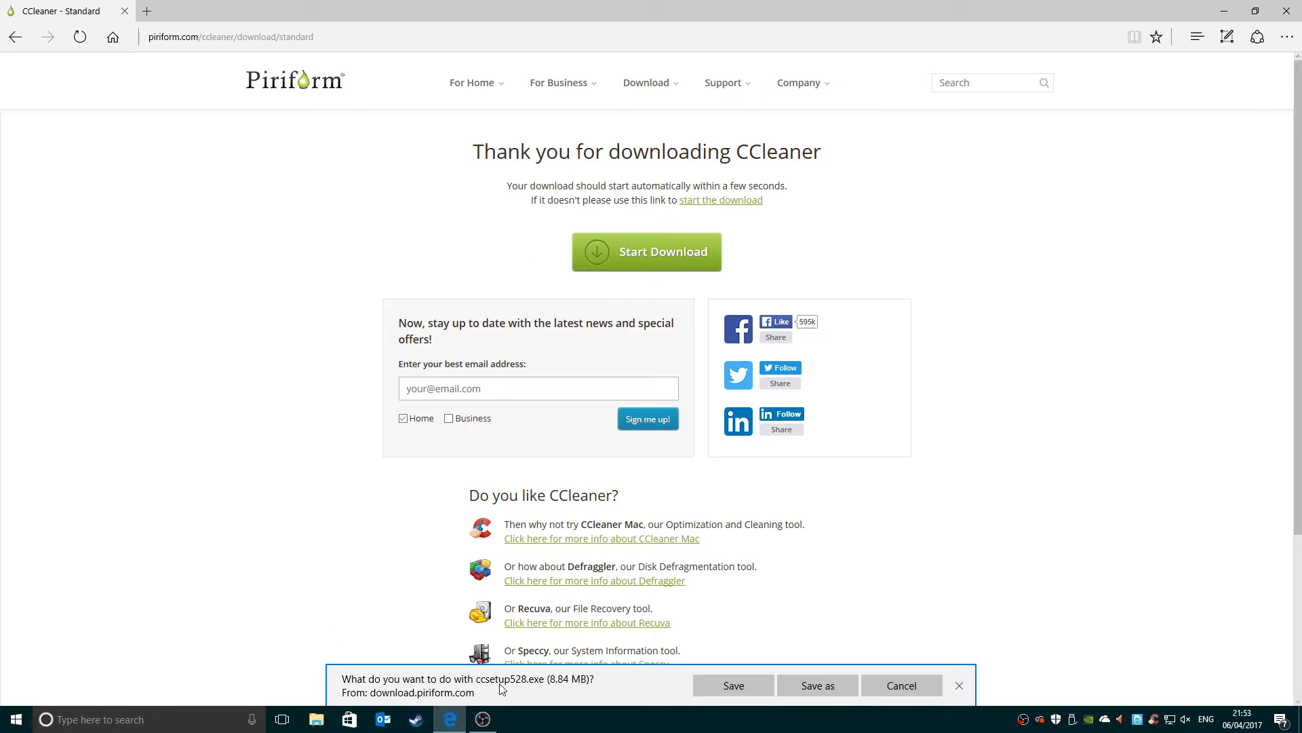
Save ccsetup528.exe and run it to launch the CCleaner v5.28 setup
click(732, 686)
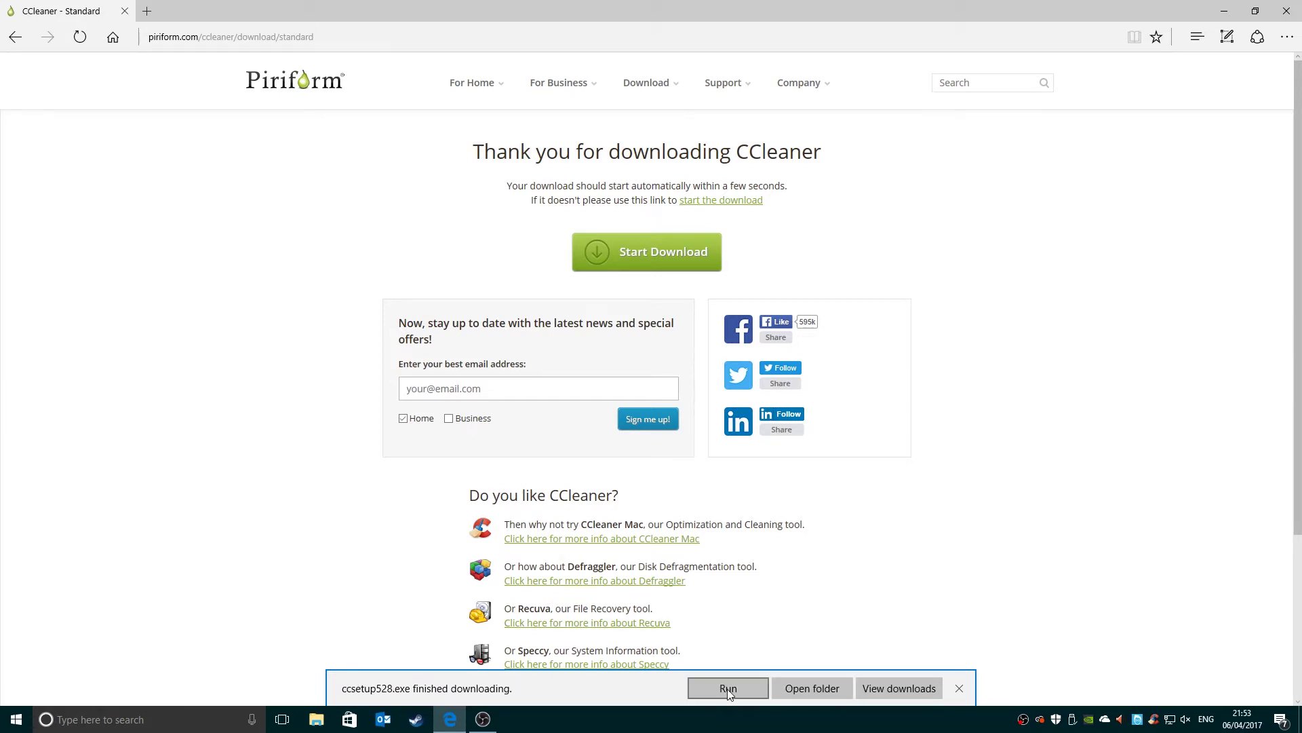
click(728, 689)
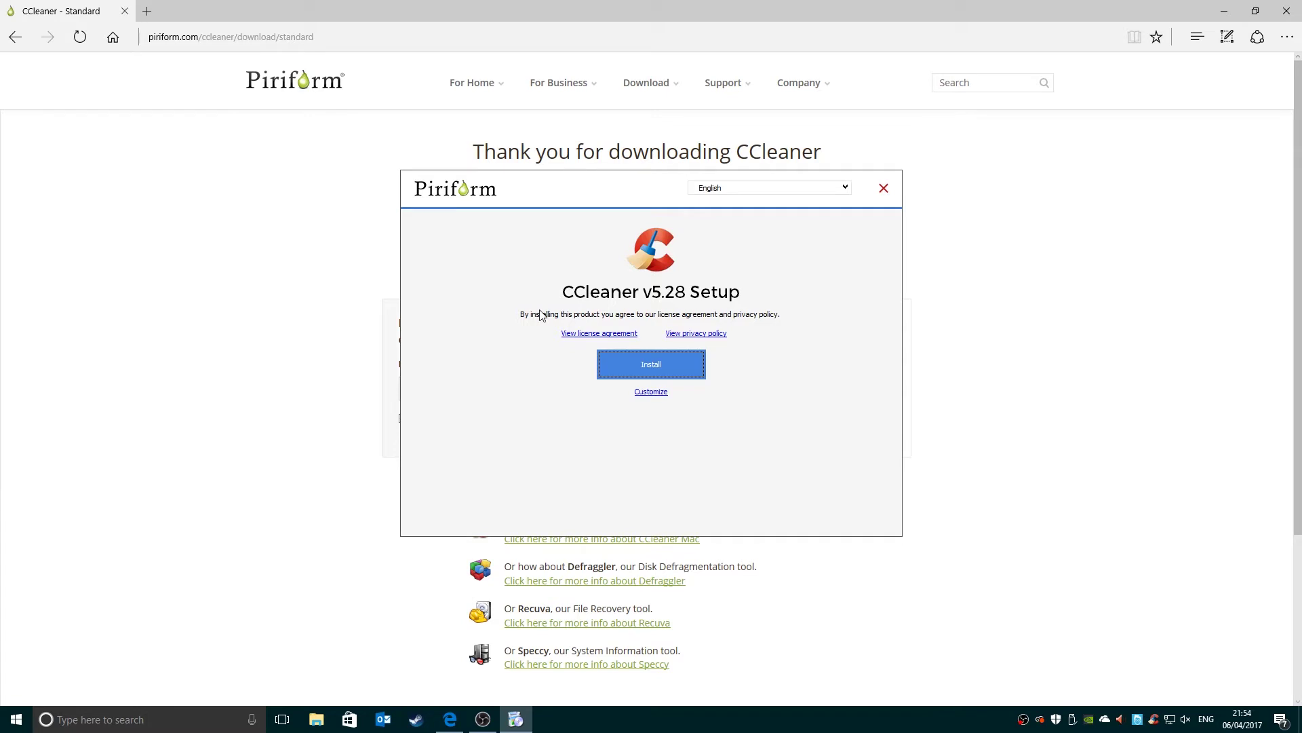
Install CCleaner v5.28 with default settings, skip the release notes, and start CCleaner
click(656, 370)
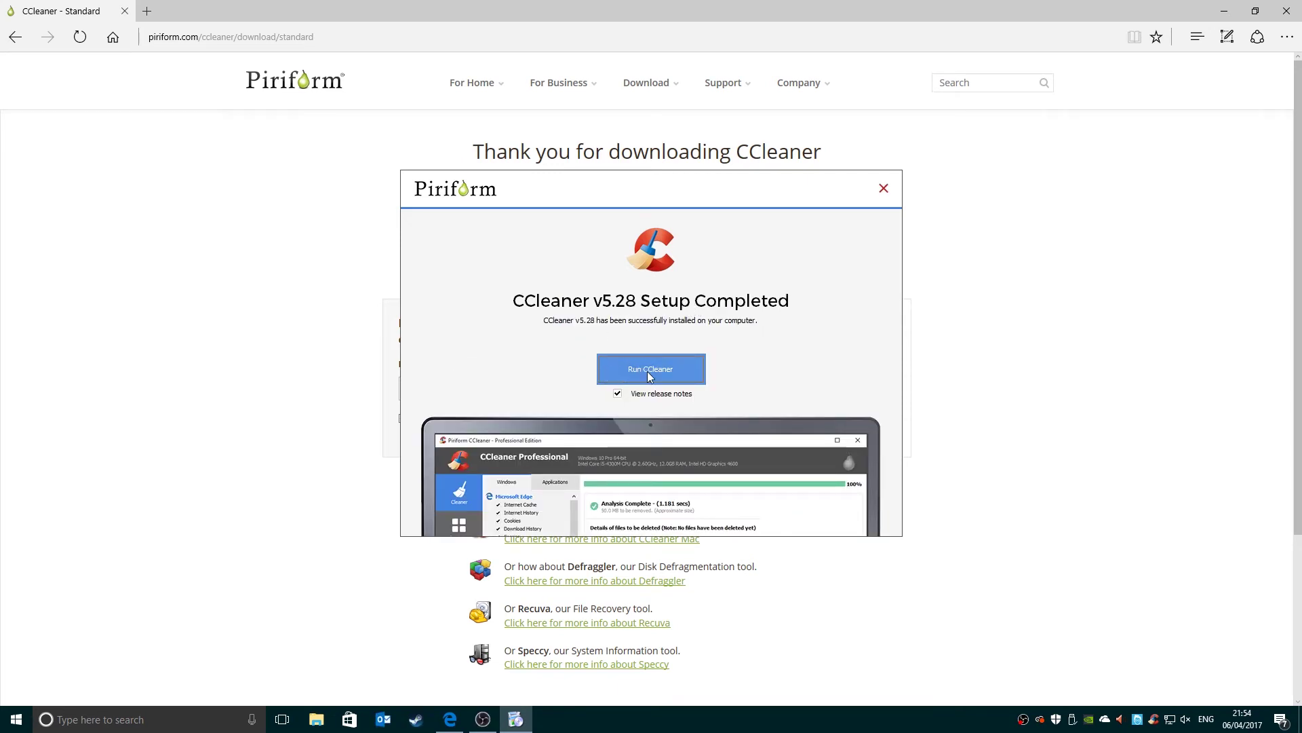
click(642, 373)
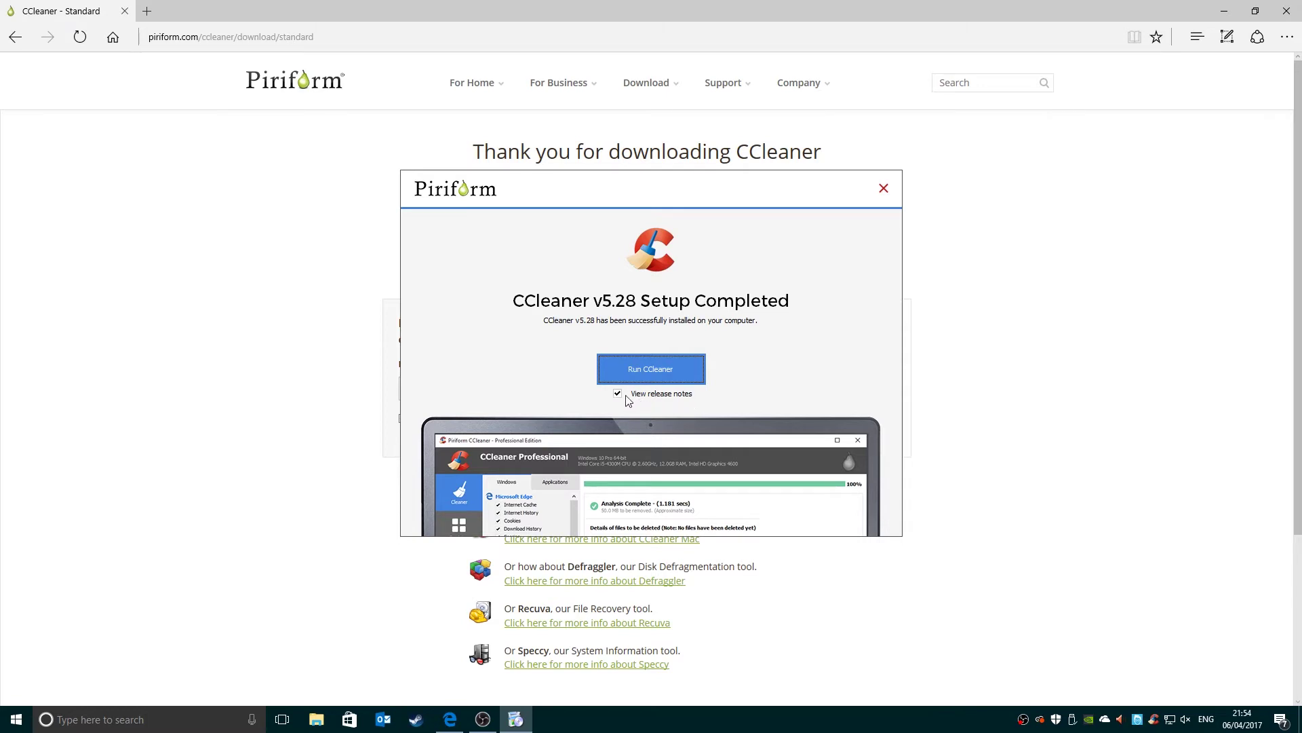
click(619, 395)
click(654, 374)
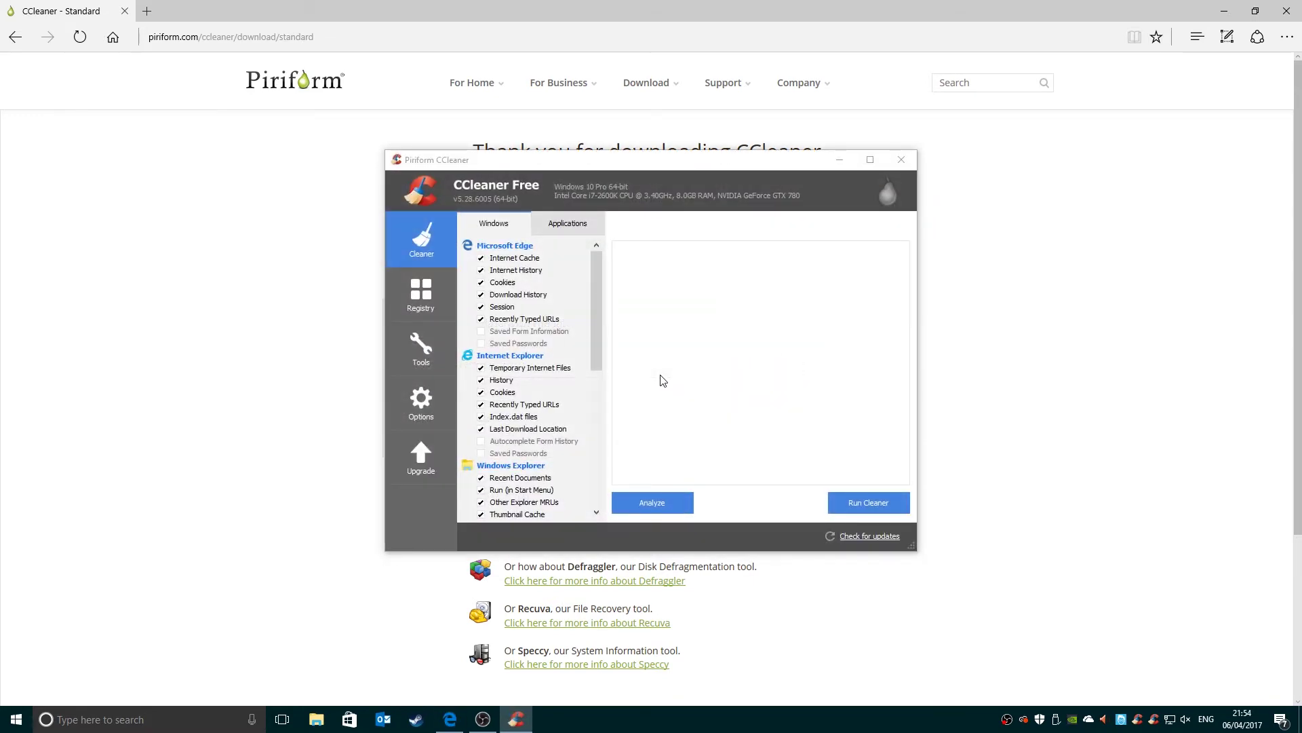
Close Edge, then move the CCleaner window to the top-left and enlarge it
click(1284, 13)
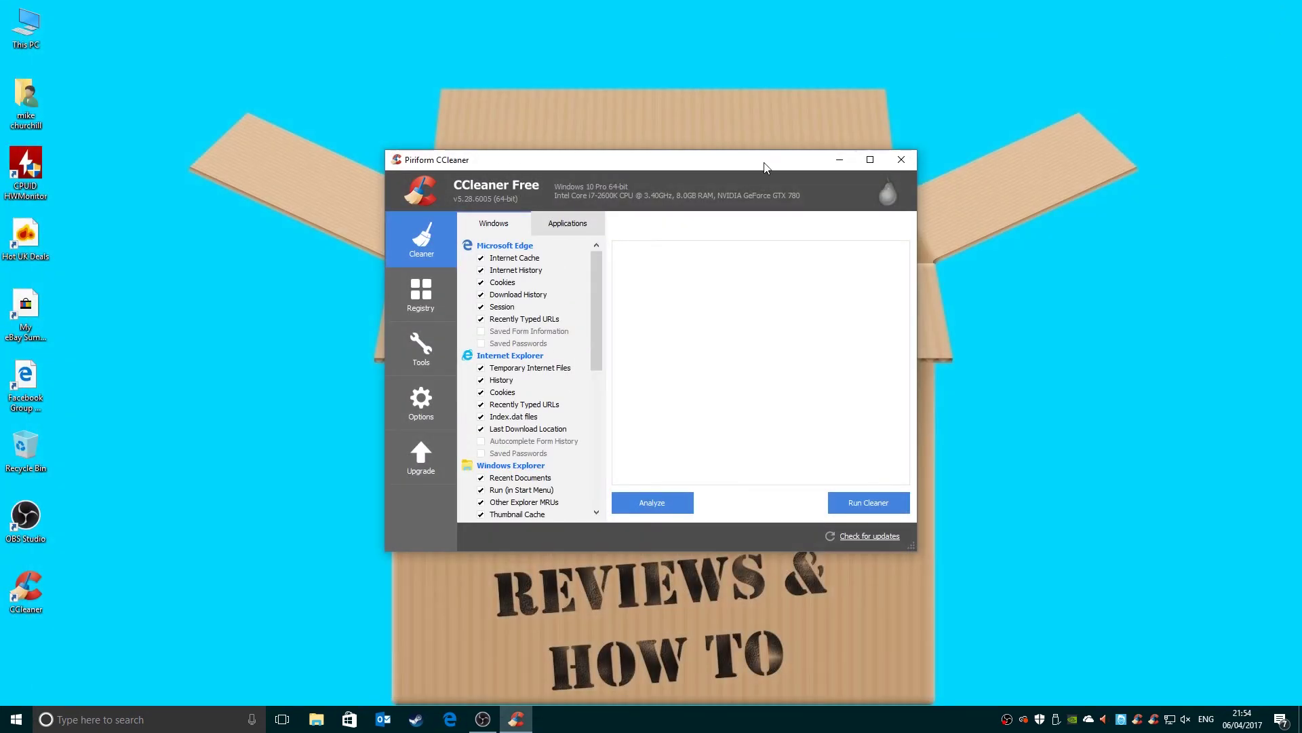
drag(763, 165, 489, 56)
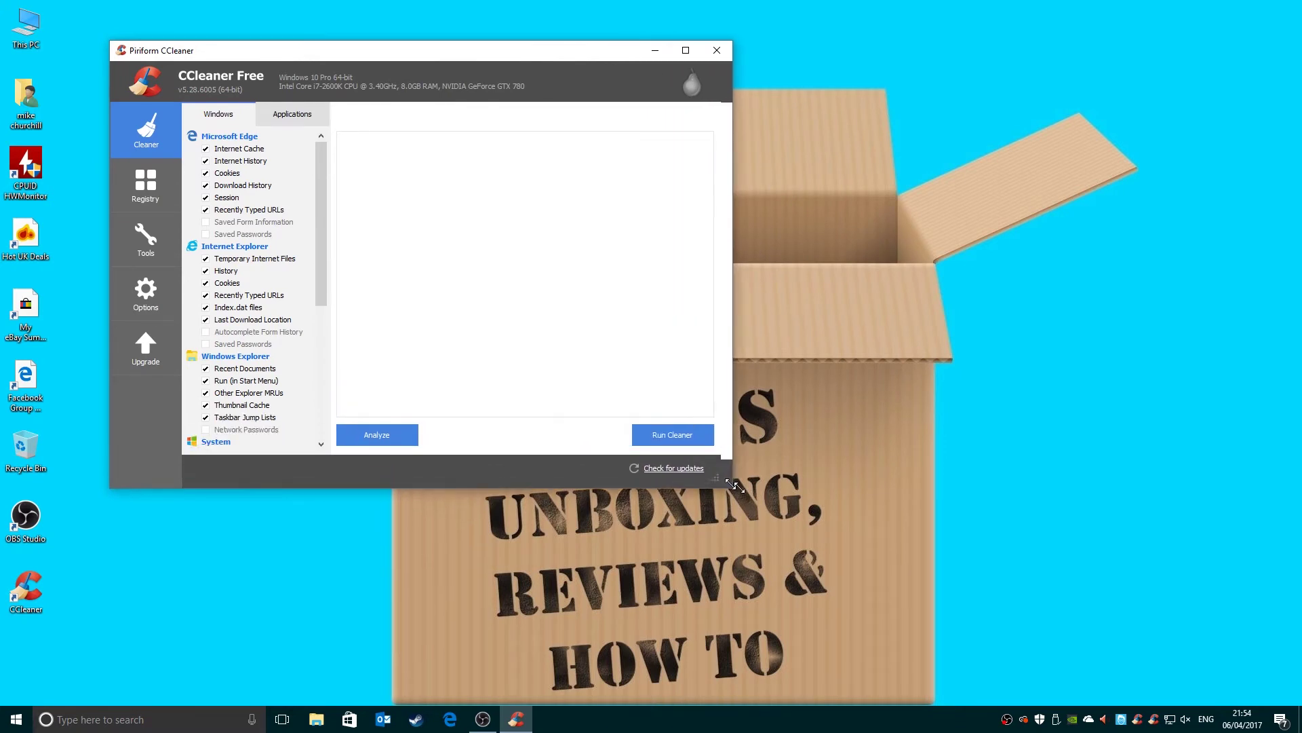
mouse_move(752, 491)
mouse_down()
mouse_move(1171, 679)
mouse_move(1217, 682)
mouse_up()
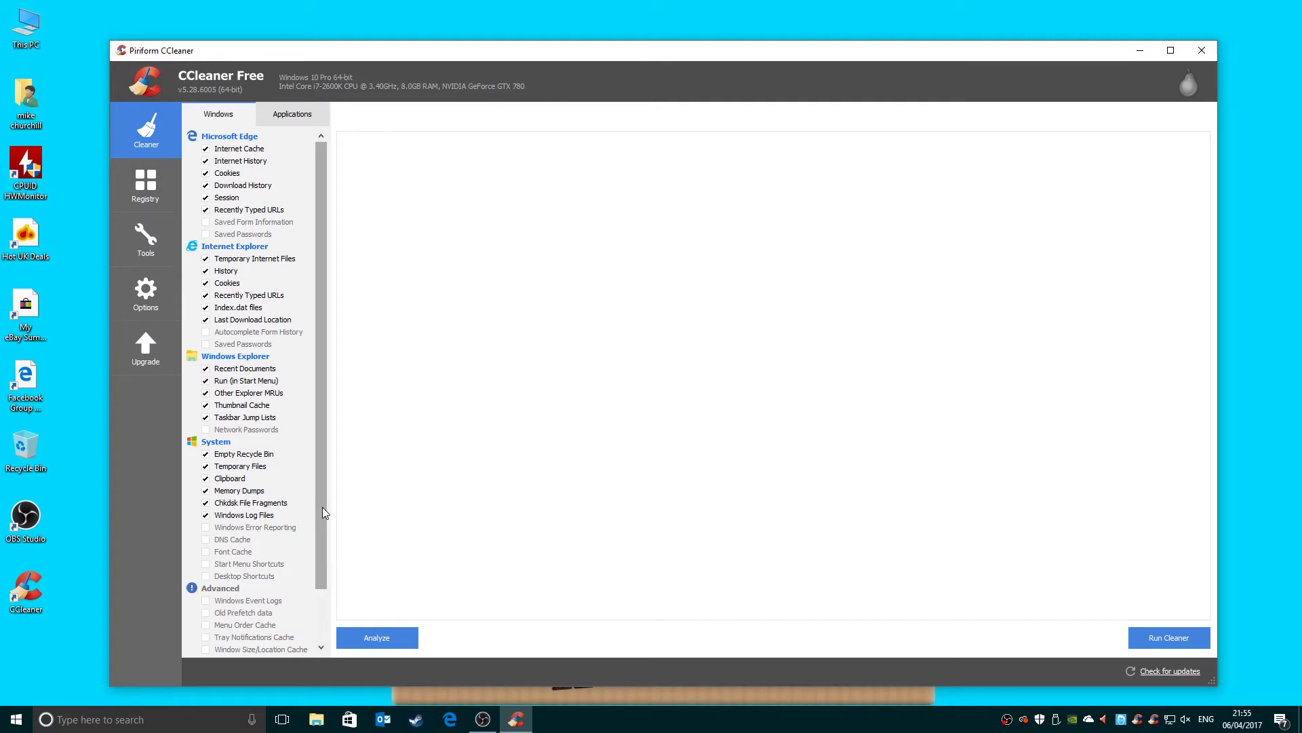
mouse_move(322, 510)
mouse_down()
mouse_move(317, 585)
mouse_move(318, 457)
mouse_up()
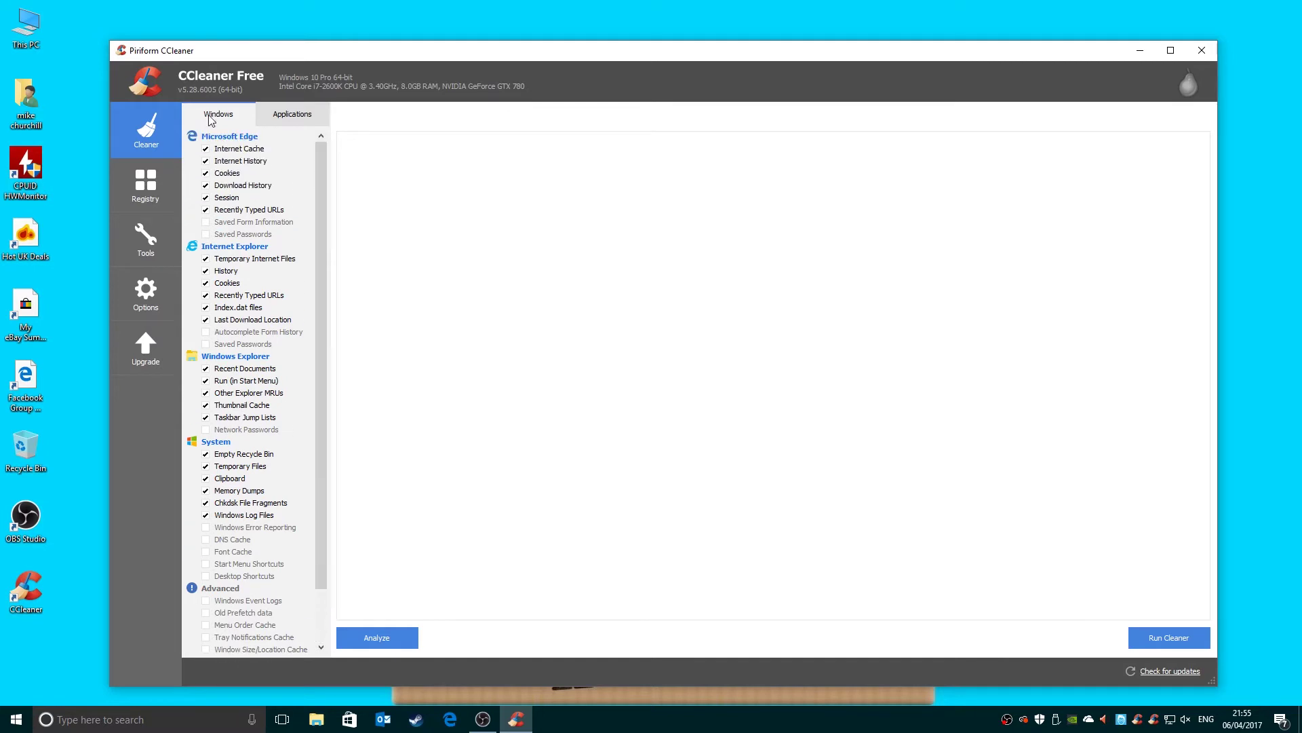
Review the Applications cleaning list, then return to the Windows checklist
click(282, 115)
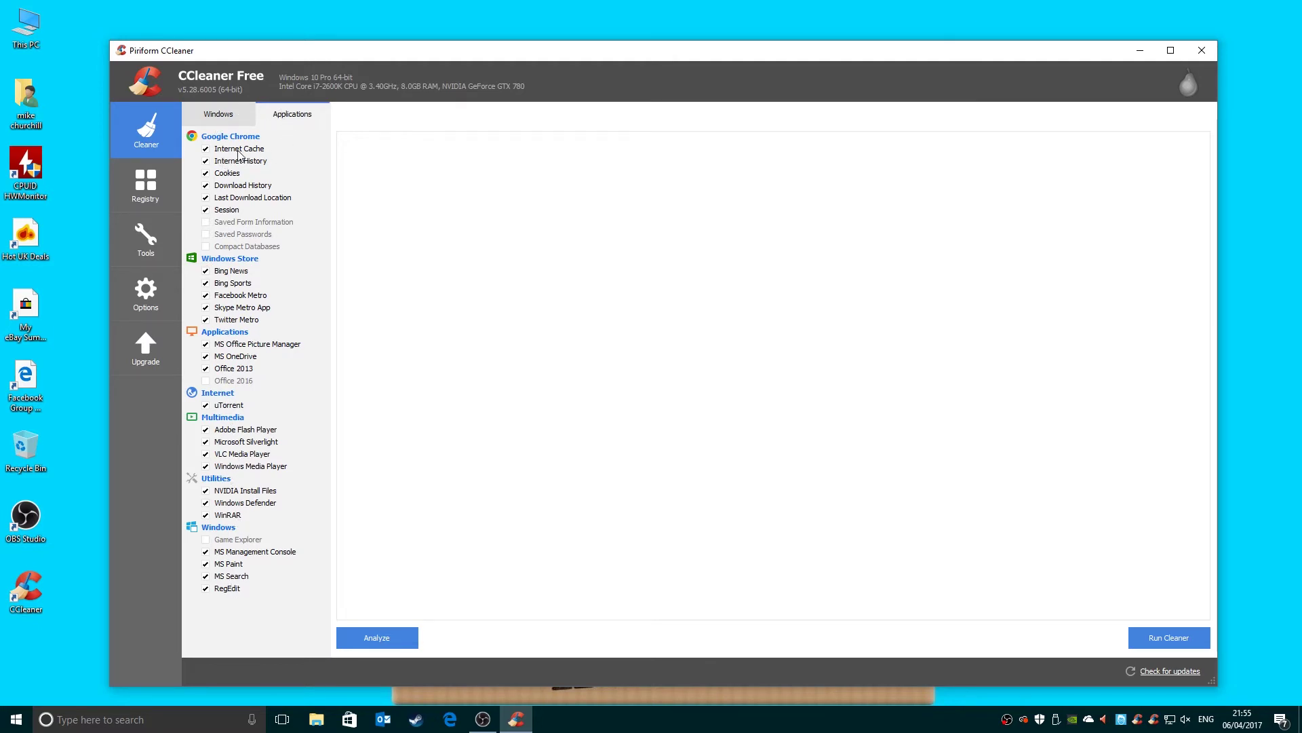
click(220, 116)
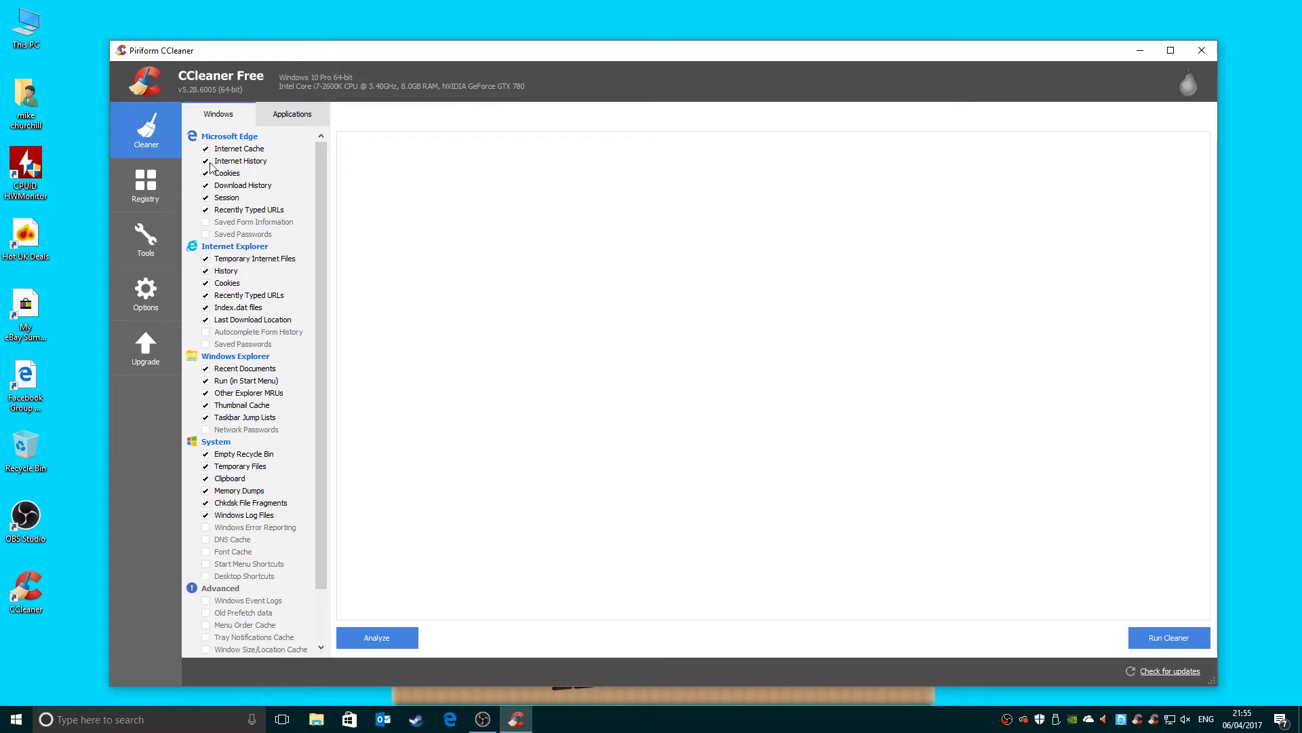
Analyse the ticked items and permanently delete the 921 MB of junk files found
click(375, 639)
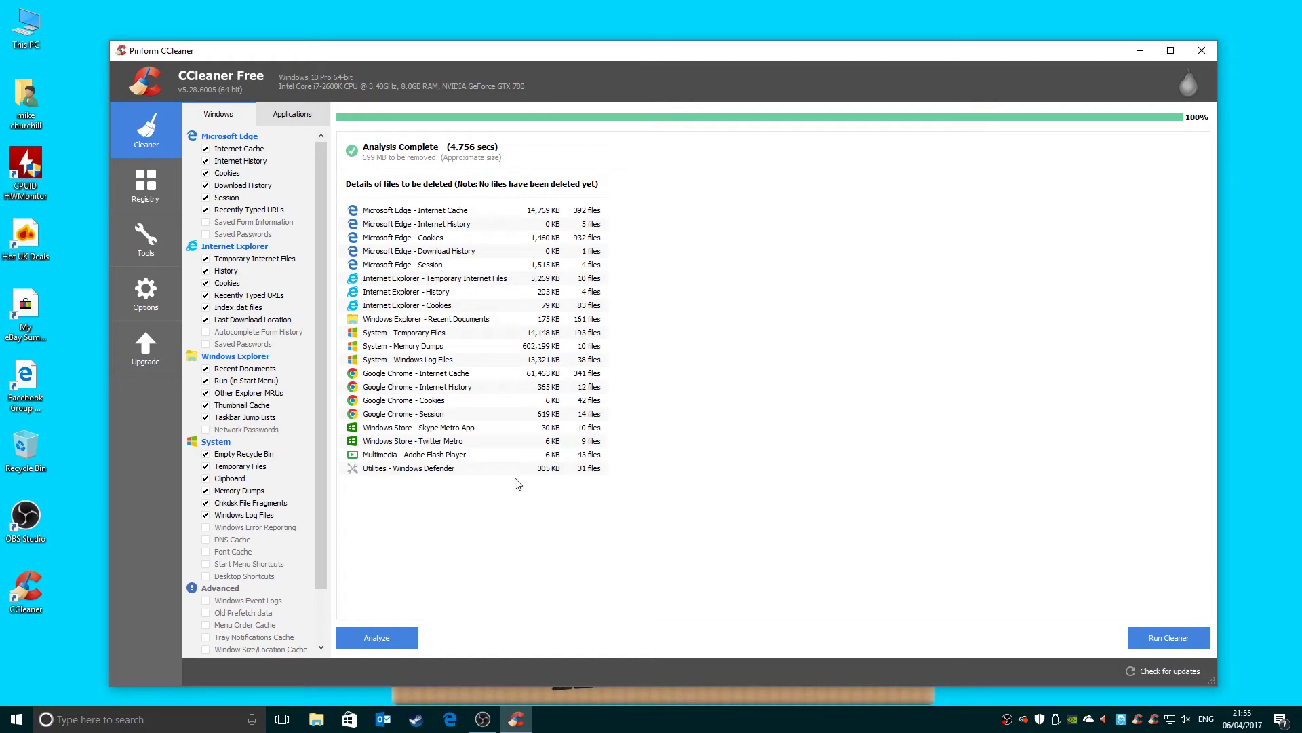
click(1168, 639)
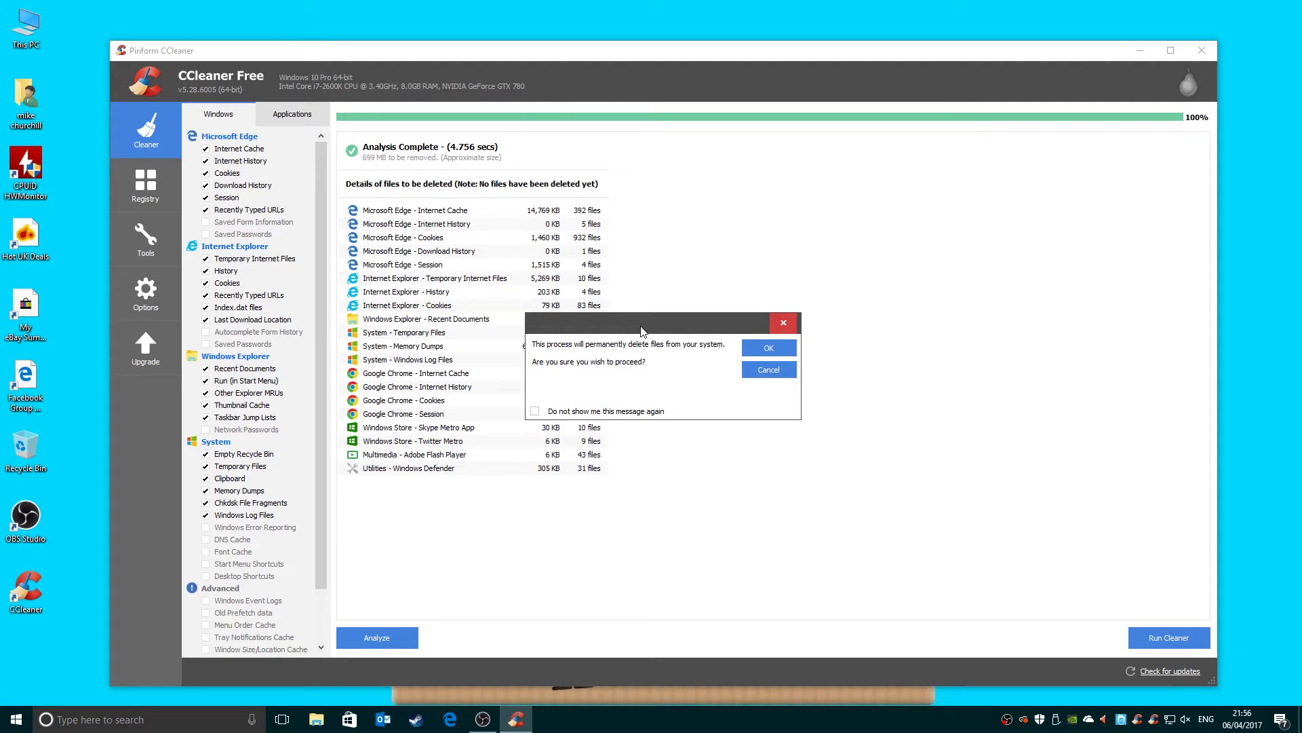
drag(641, 327, 784, 270)
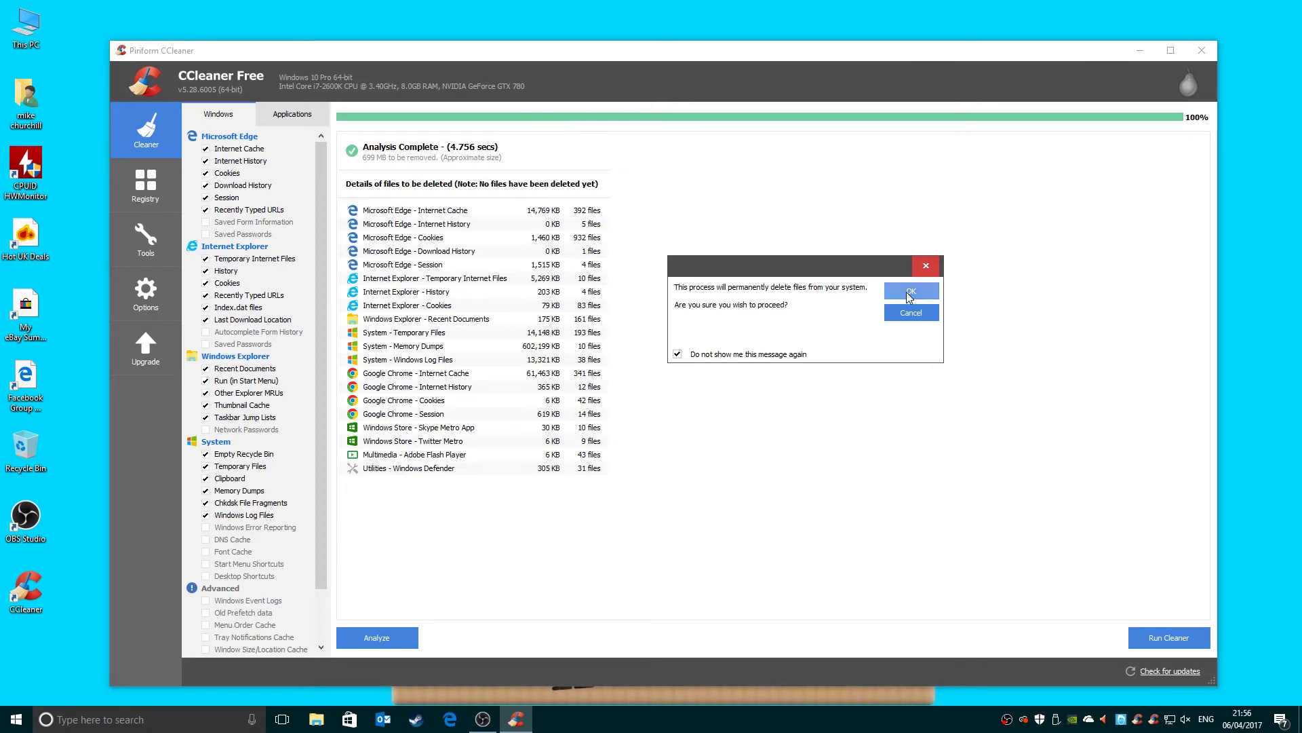
click(910, 293)
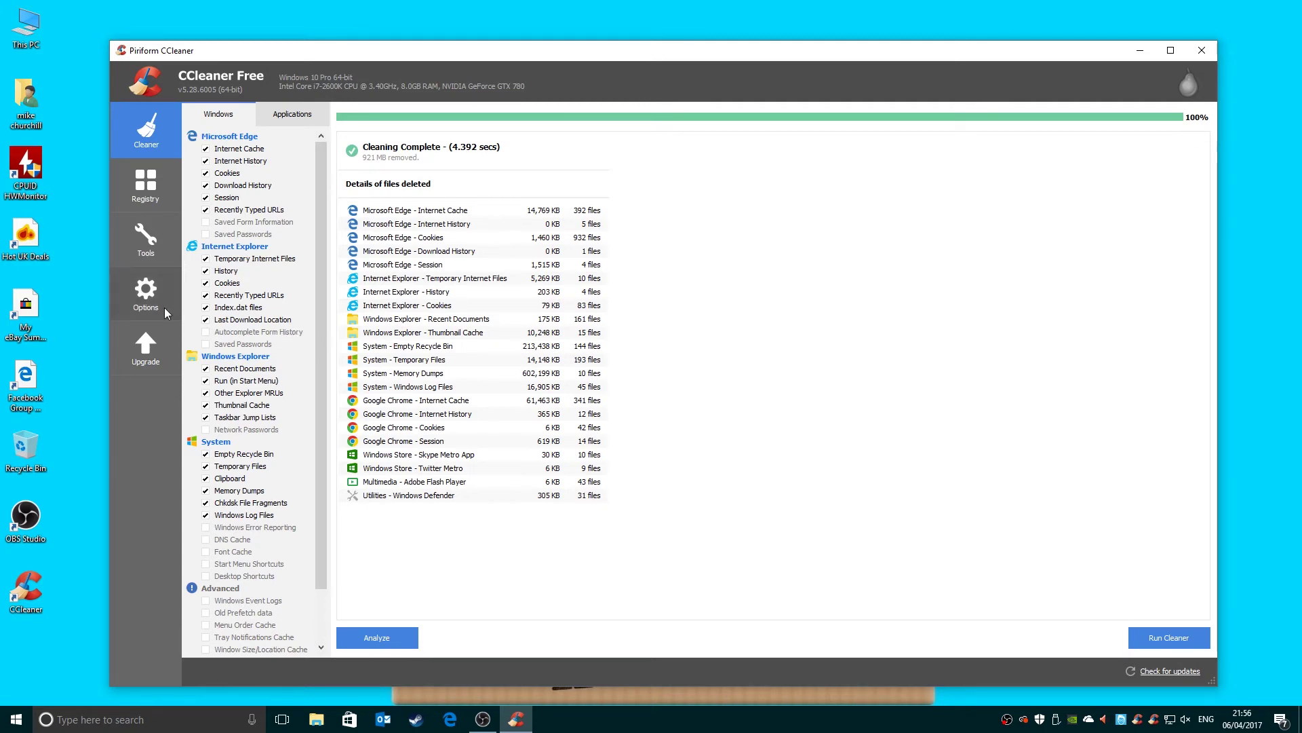
Open the Registry cleaner and scan for issues until the scan reaches 100%
click(136, 186)
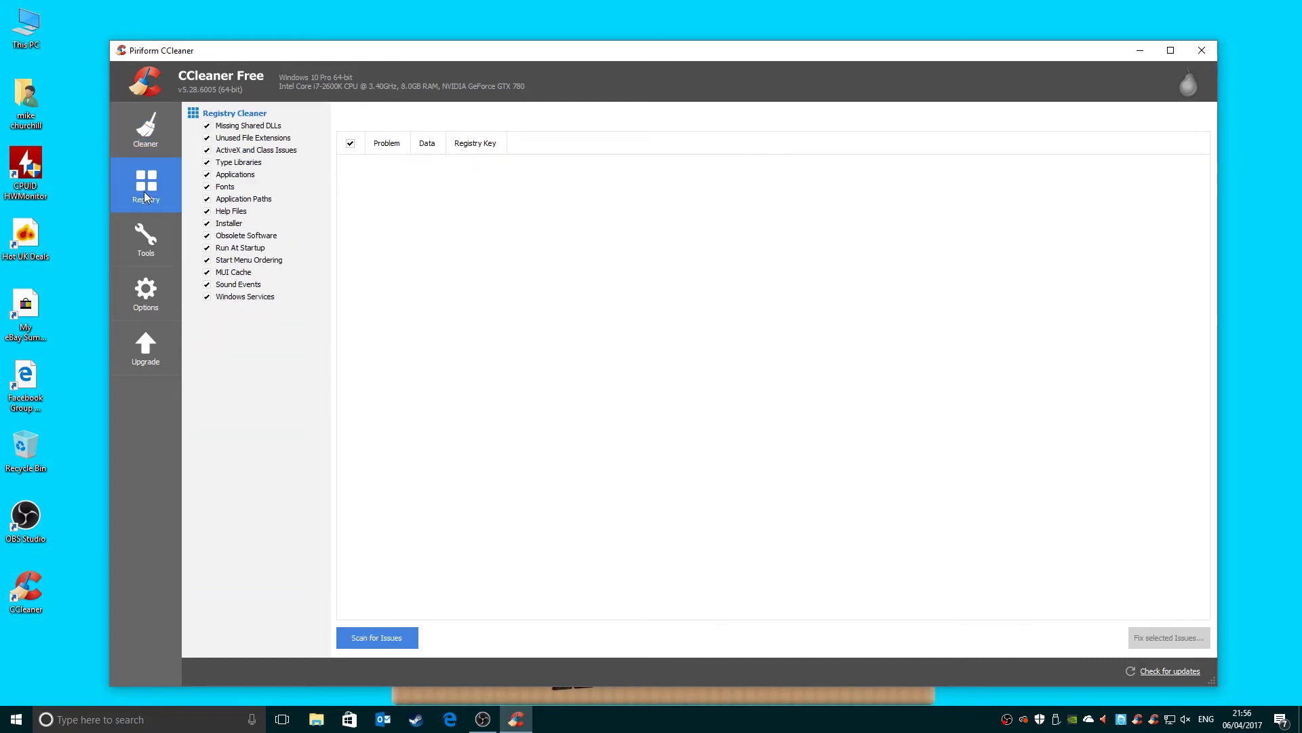
click(374, 638)
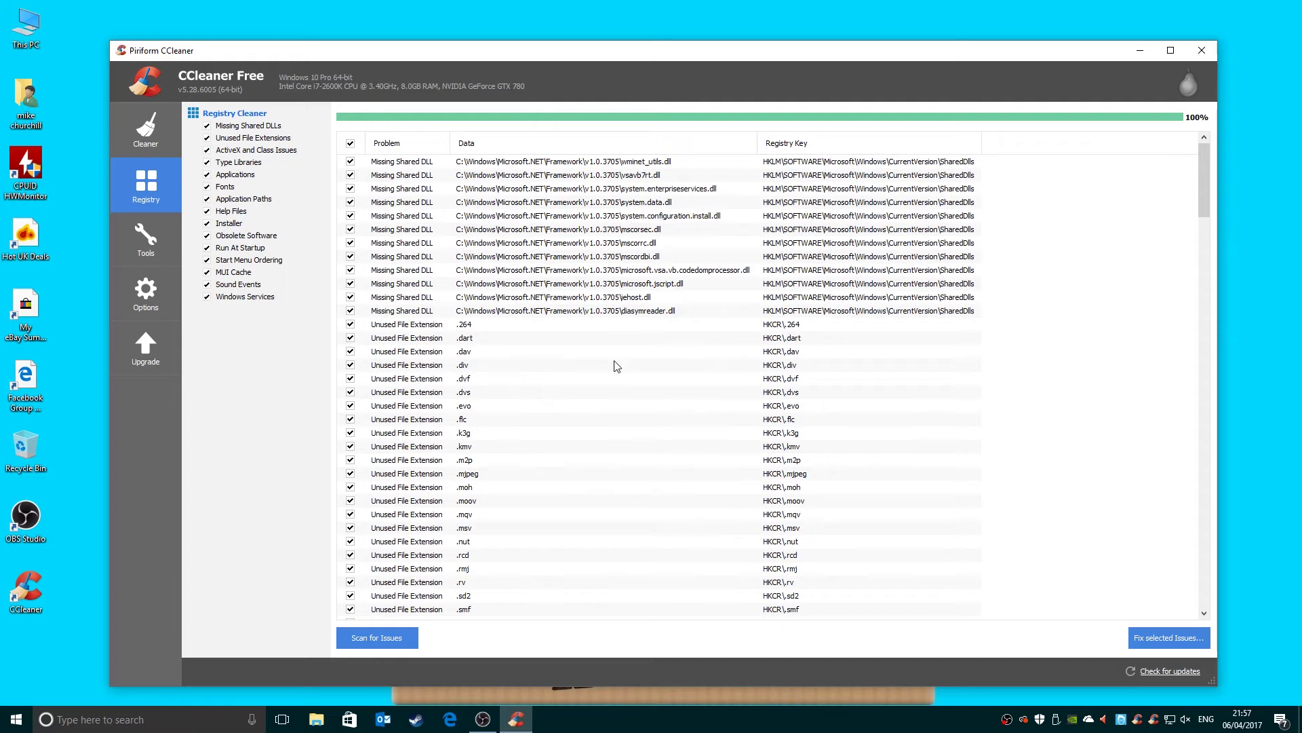
scroll(563, 434, down, 5)
scroll(540, 438, down, 5)
scroll(540, 438, down, 5)
scroll(538, 439, down, 5)
scroll(537, 438, down, 4)
scroll(529, 440, down, 2)
scroll(429, 428, up, 5)
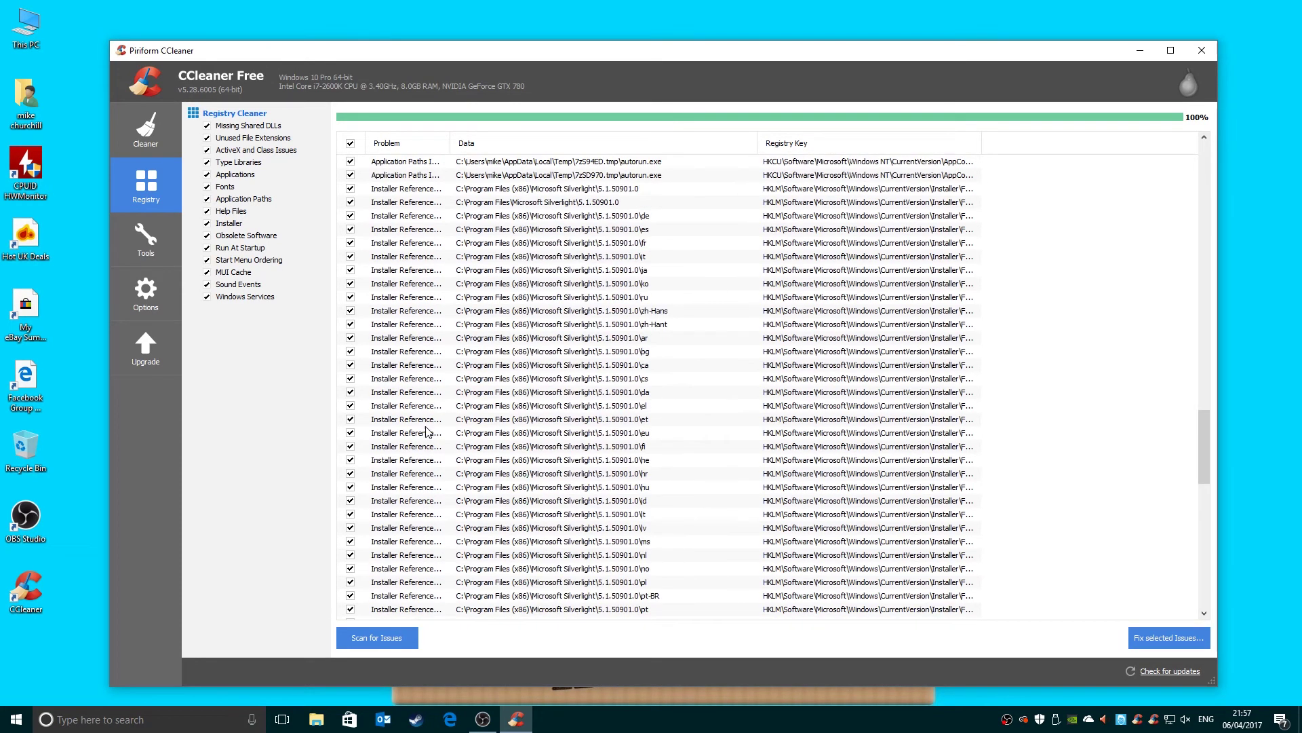
scroll(429, 428, up, 5)
scroll(429, 427, up, 5)
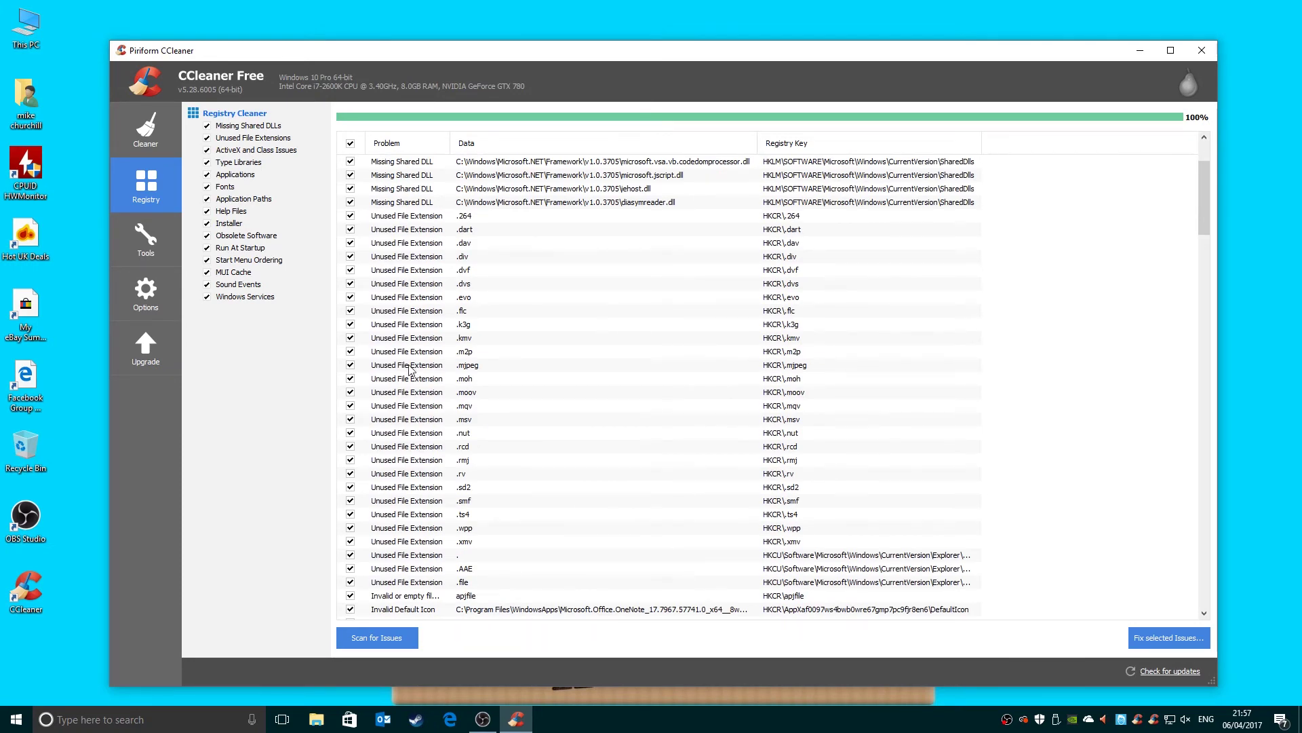
scroll(412, 371, up, 3)
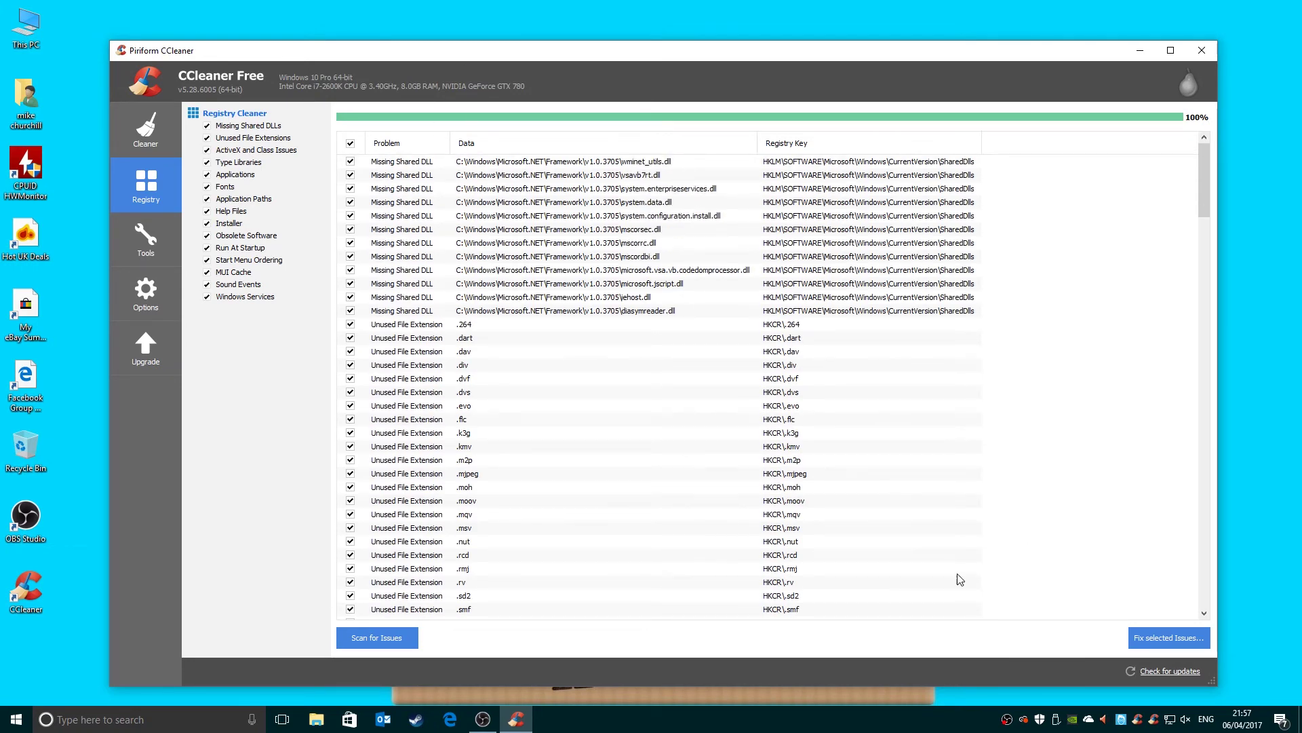
Start fixing the selected registry issues and decline the registry backup
click(1157, 638)
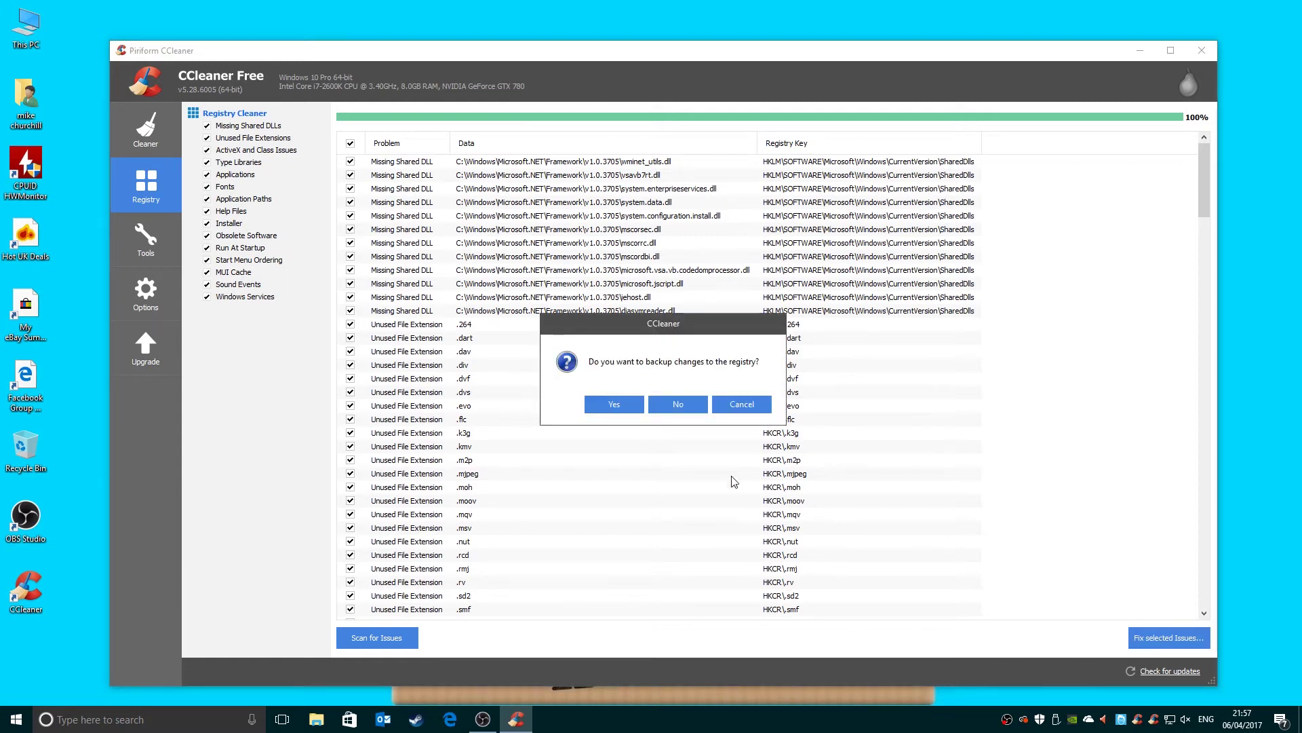
drag(601, 332, 544, 275)
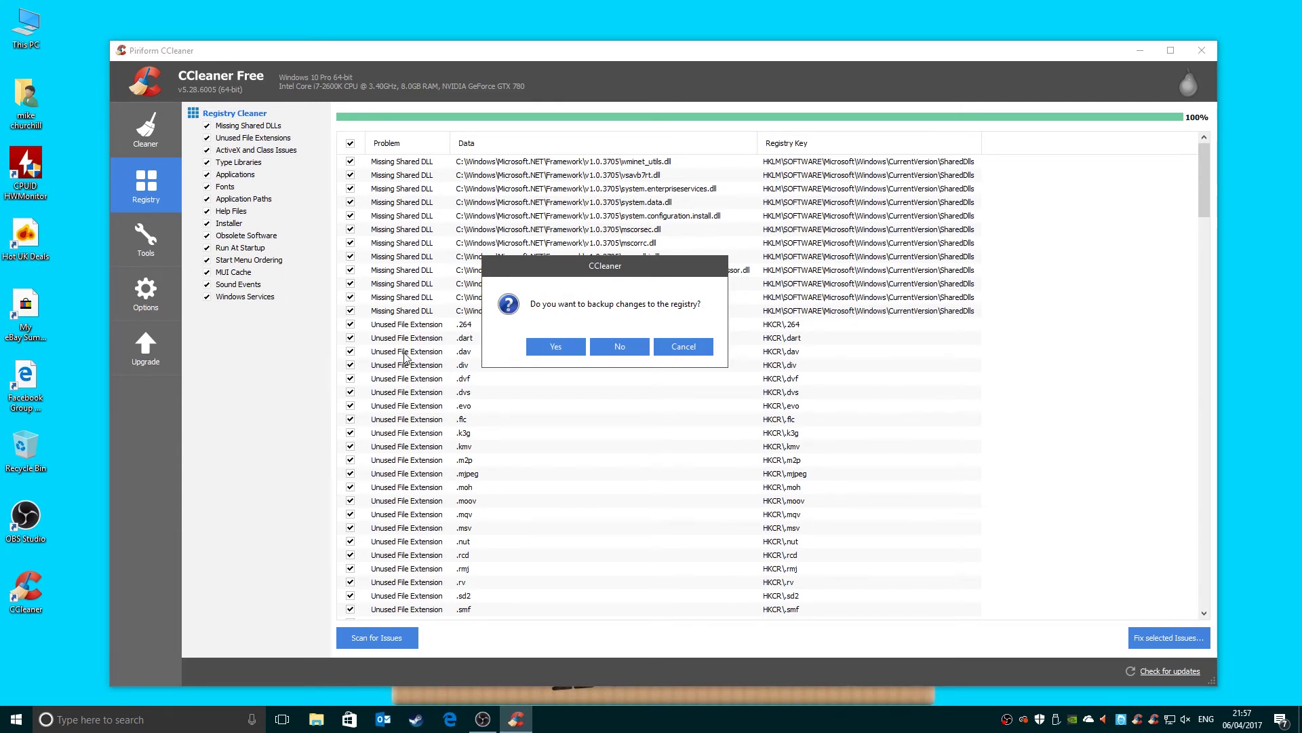
click(624, 348)
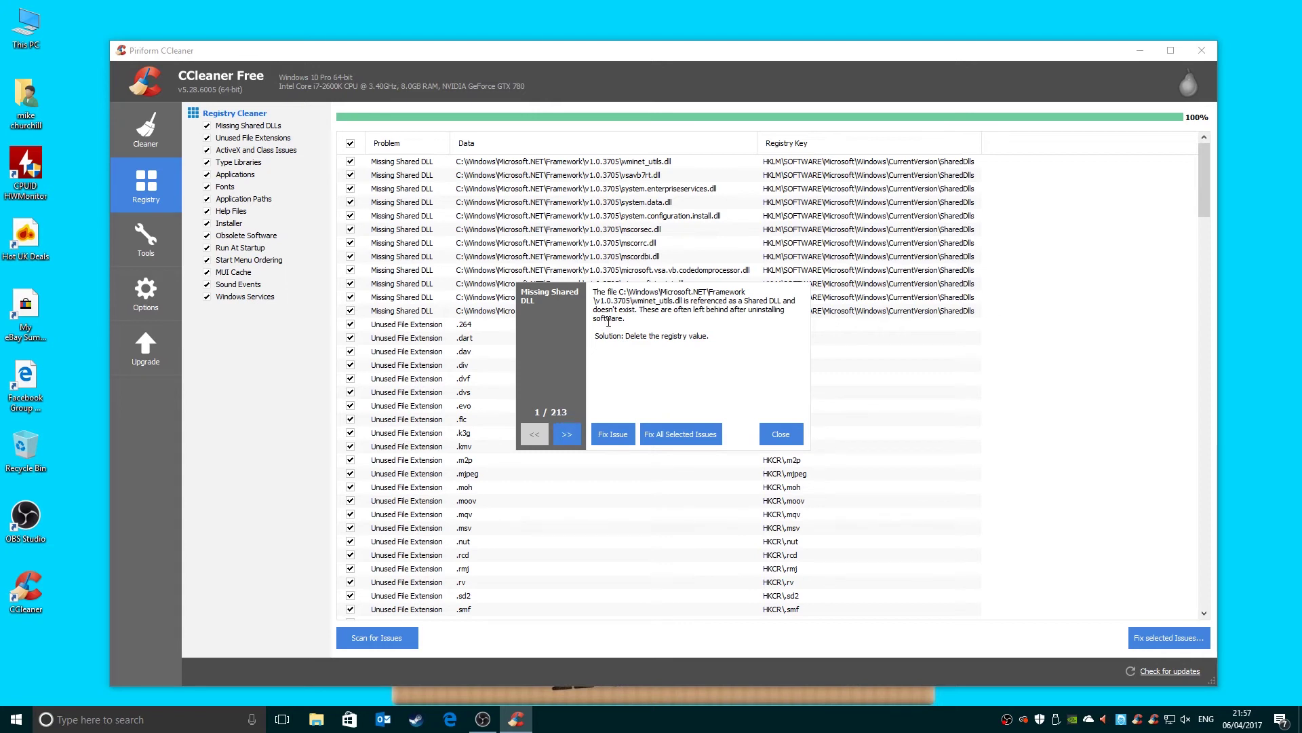
Step through a few issues, then fix all 213 at once and close the panel
click(565, 434)
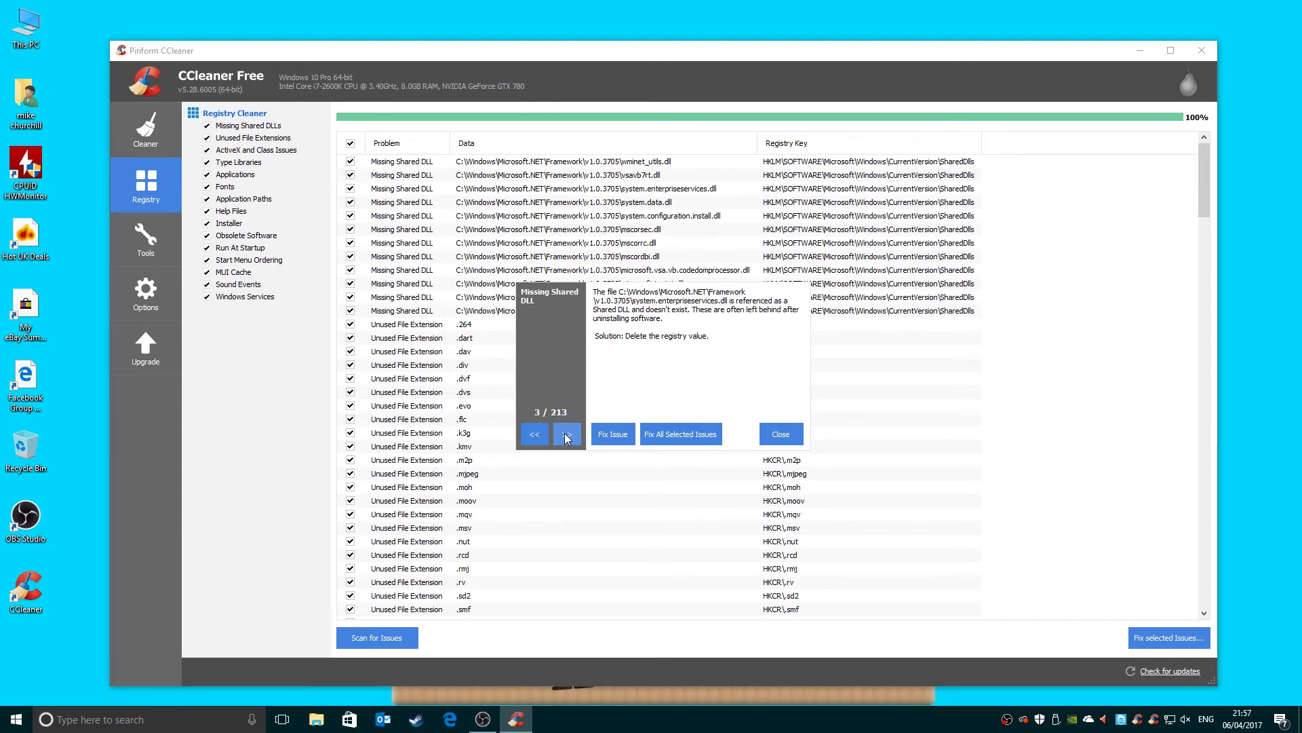
click(566, 435)
click(565, 435)
click(568, 436)
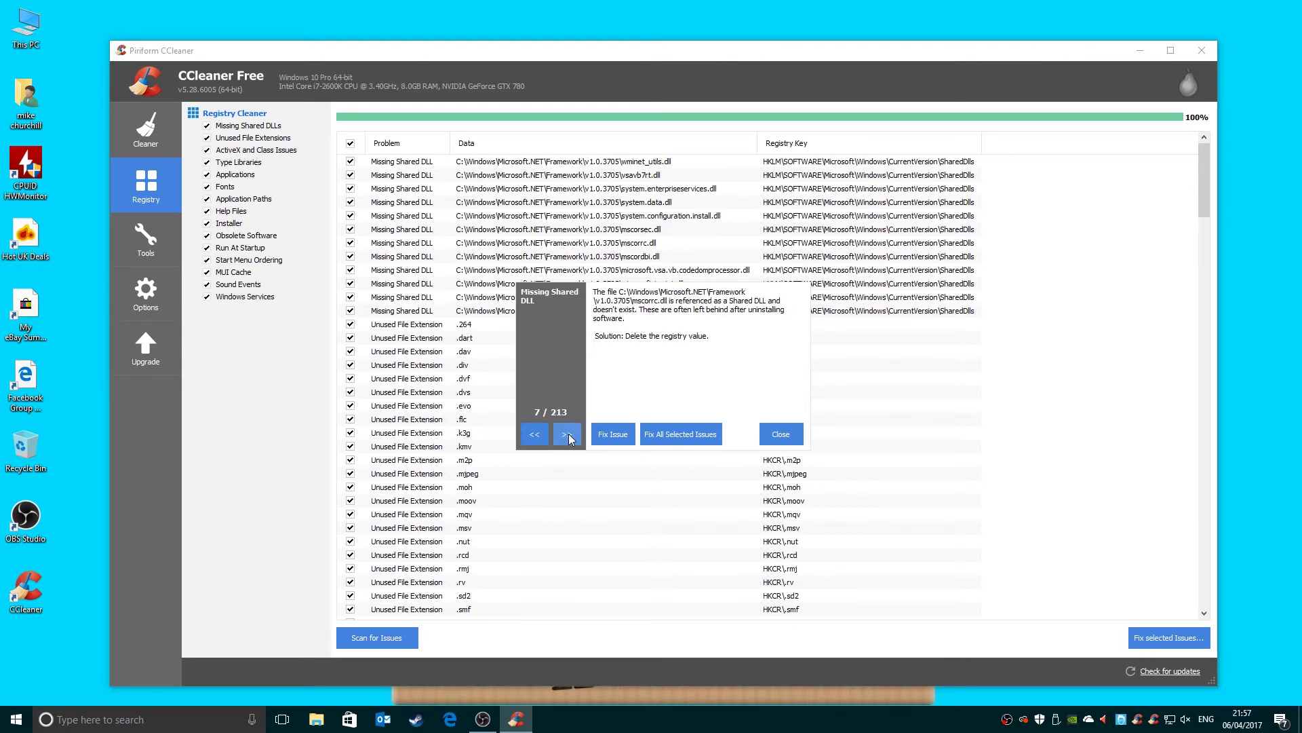
click(672, 434)
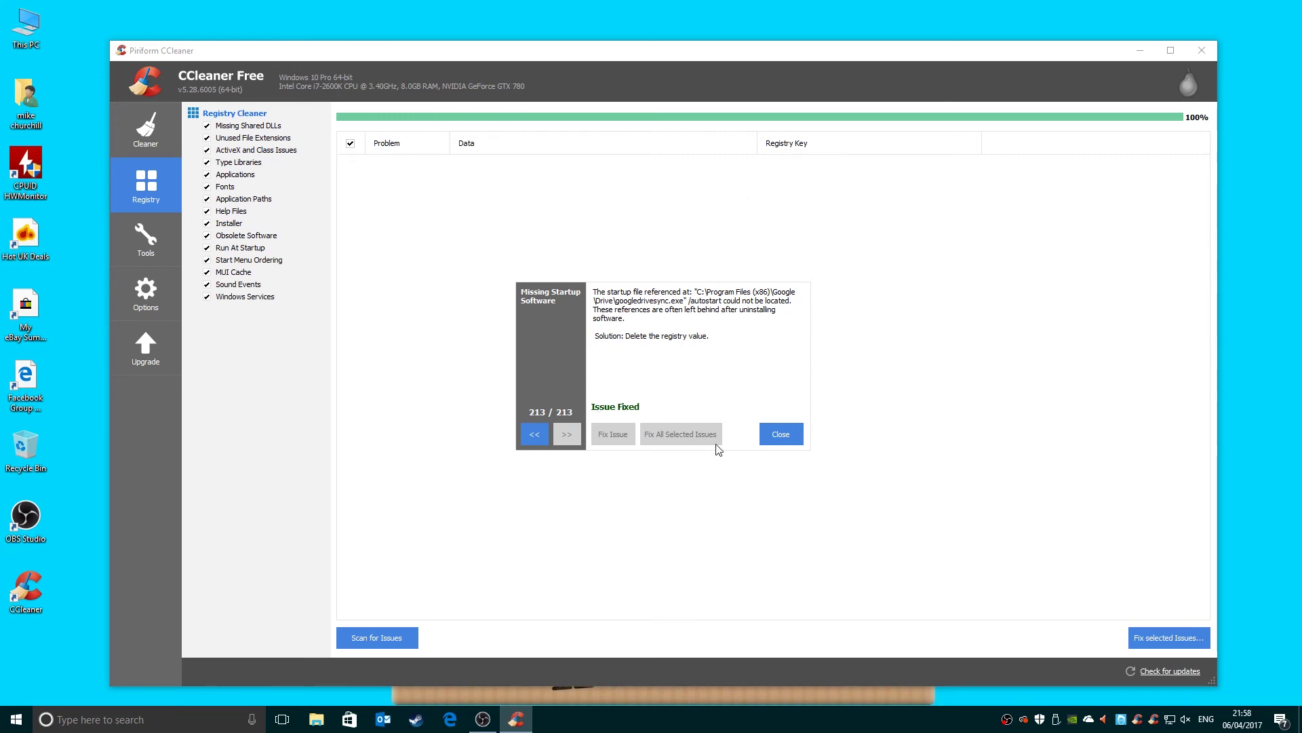
click(780, 435)
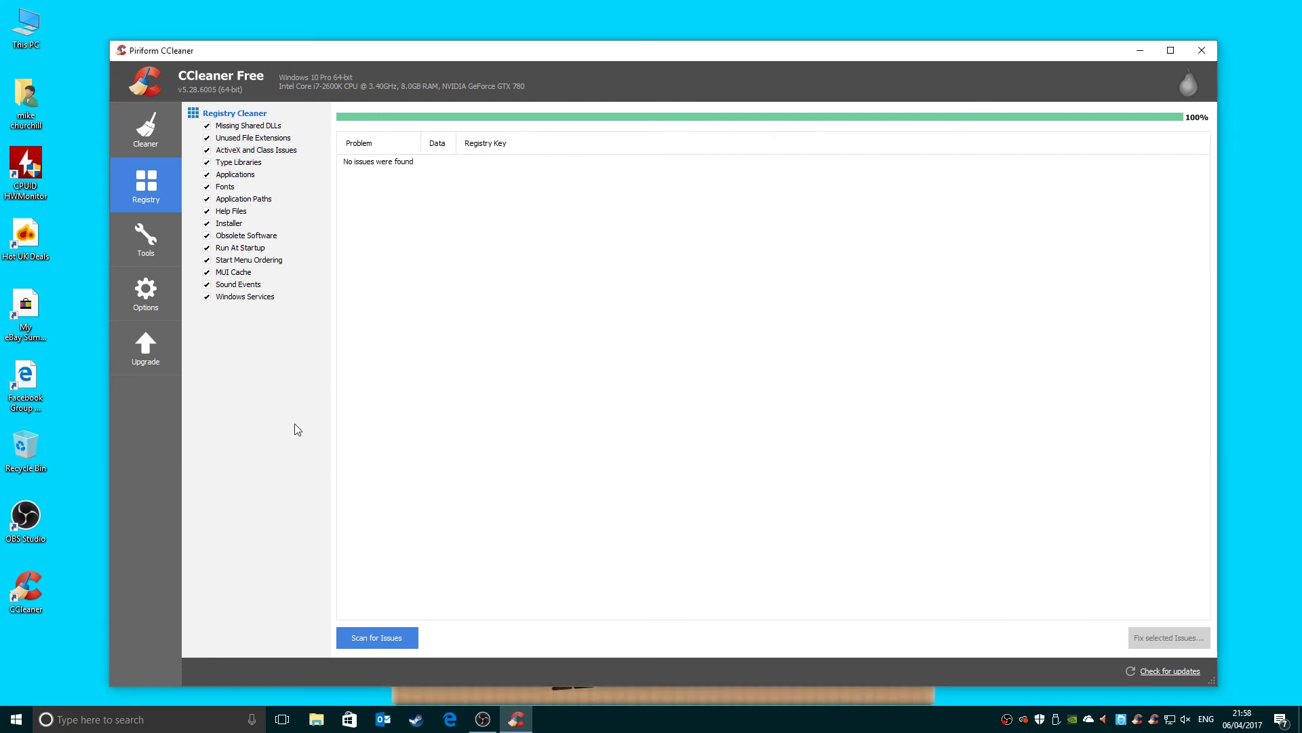
Open Tools > Startup to list startup programs like OneDrive and Steam, selecting CCleaner Monitoring
click(148, 247)
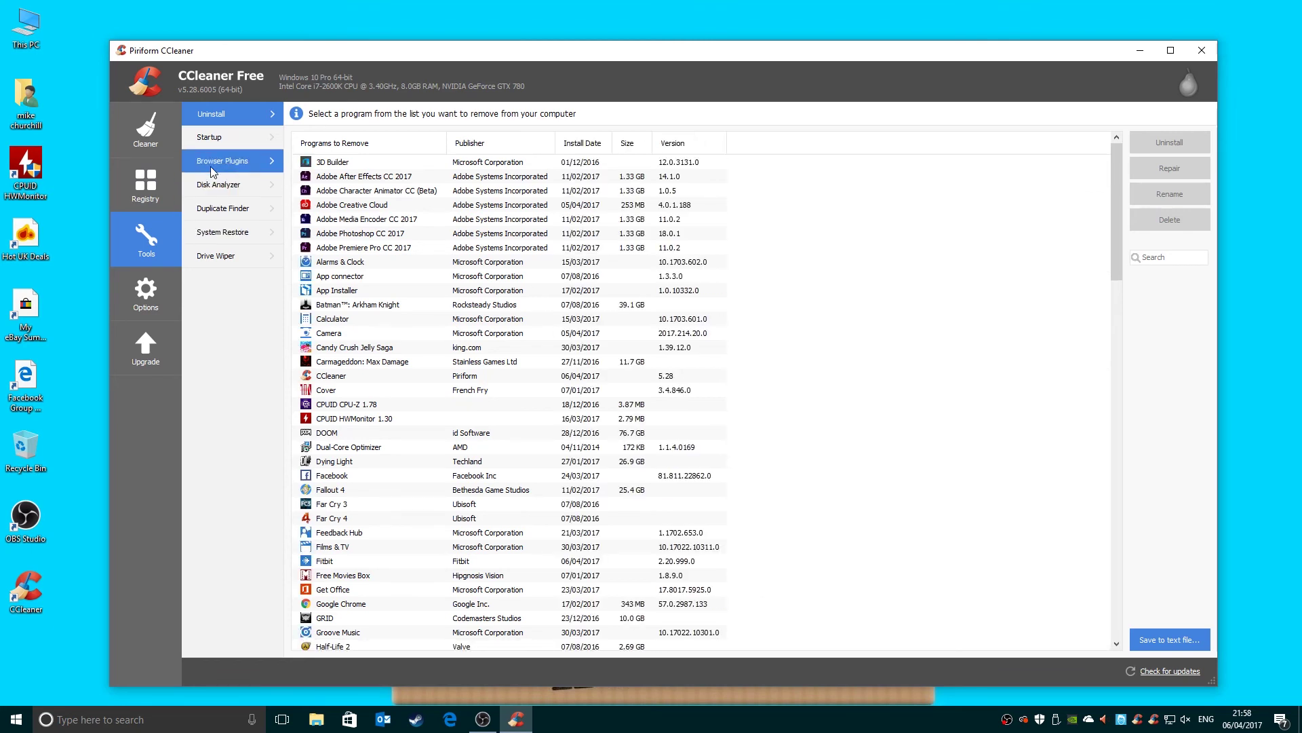
click(193, 139)
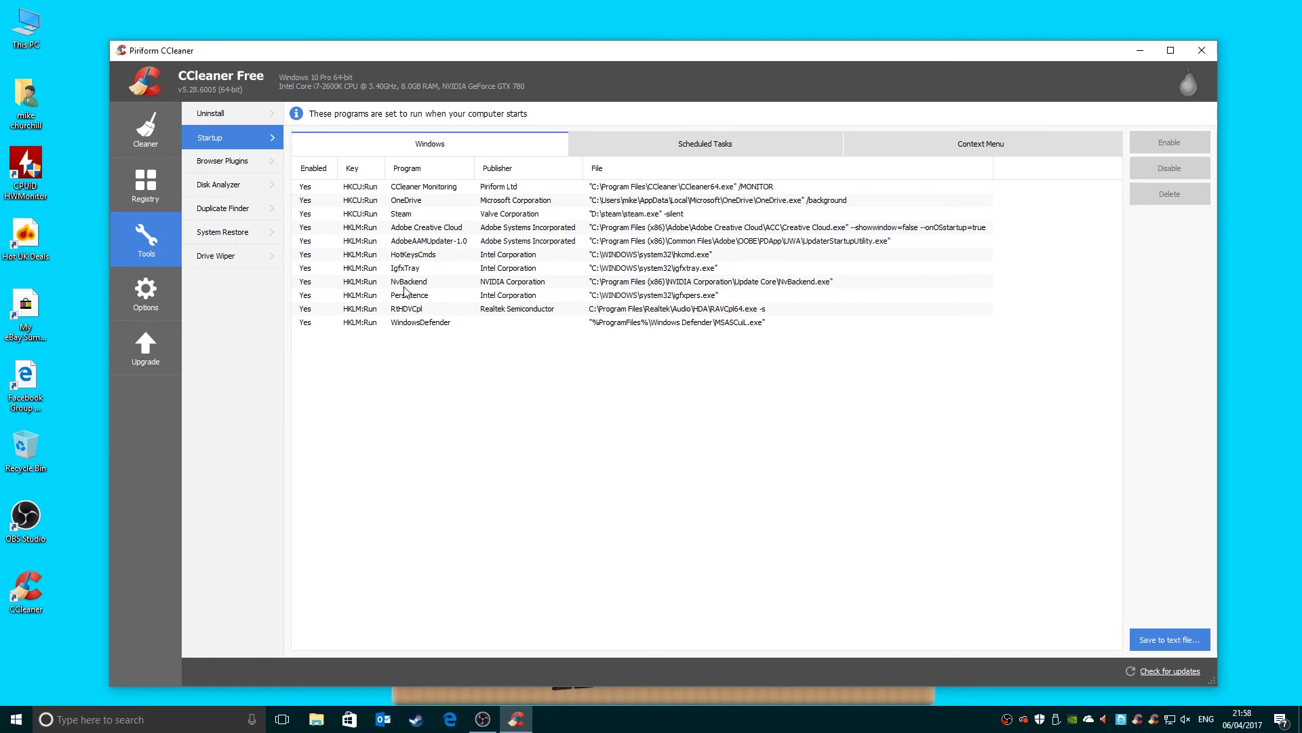
click(642, 192)
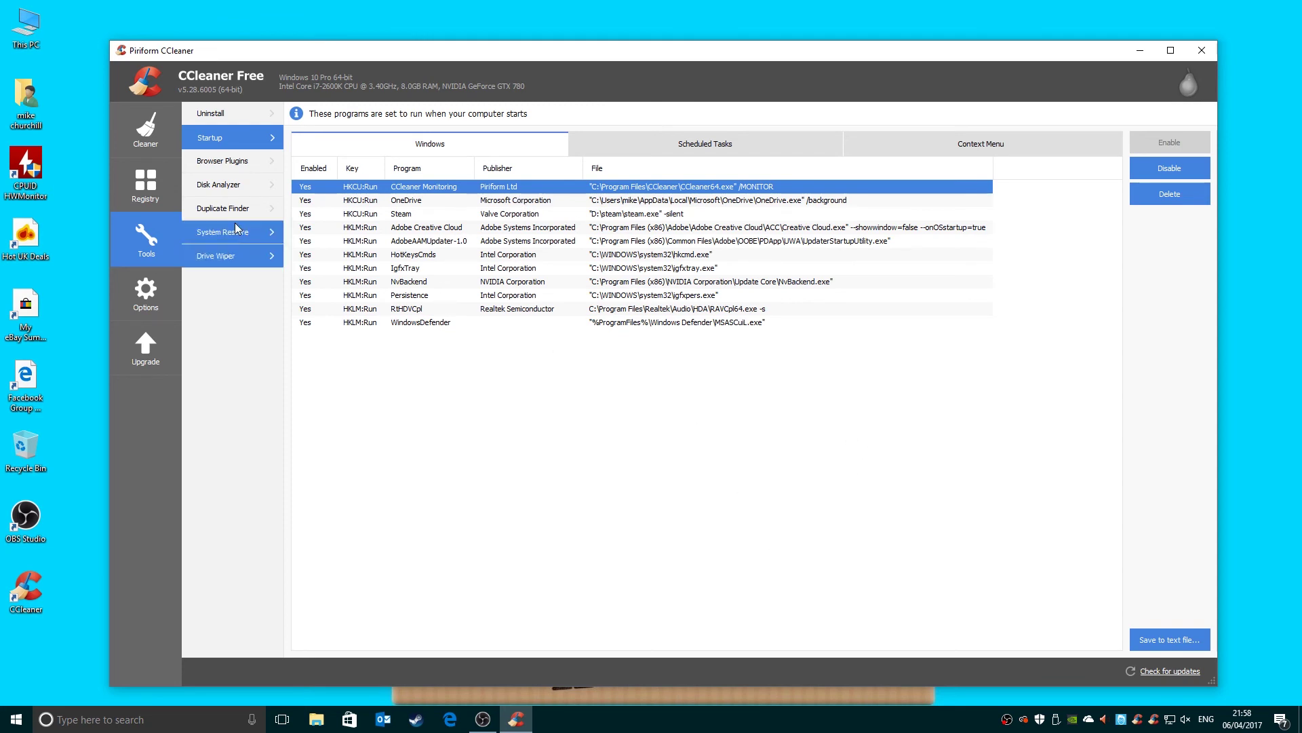
View the v5.28 About page in Options, then return to the 921 MB Cleaner results
click(137, 286)
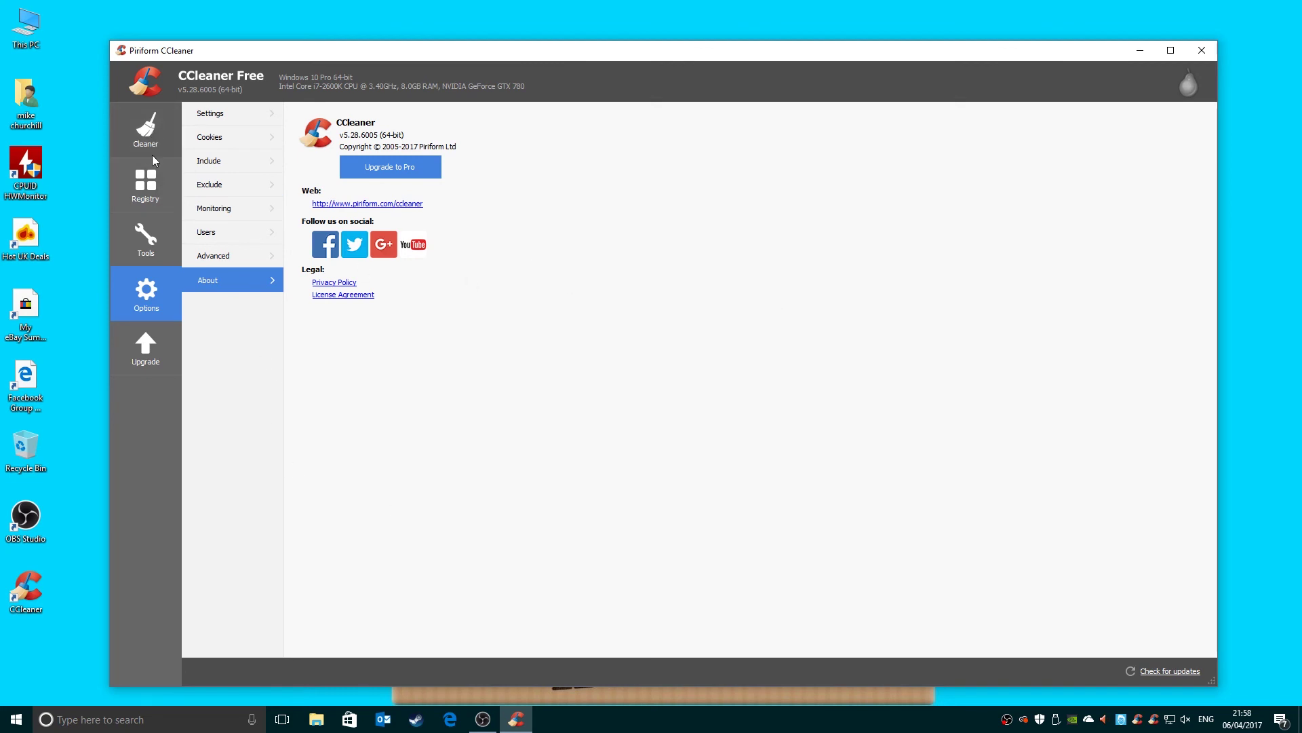
click(150, 127)
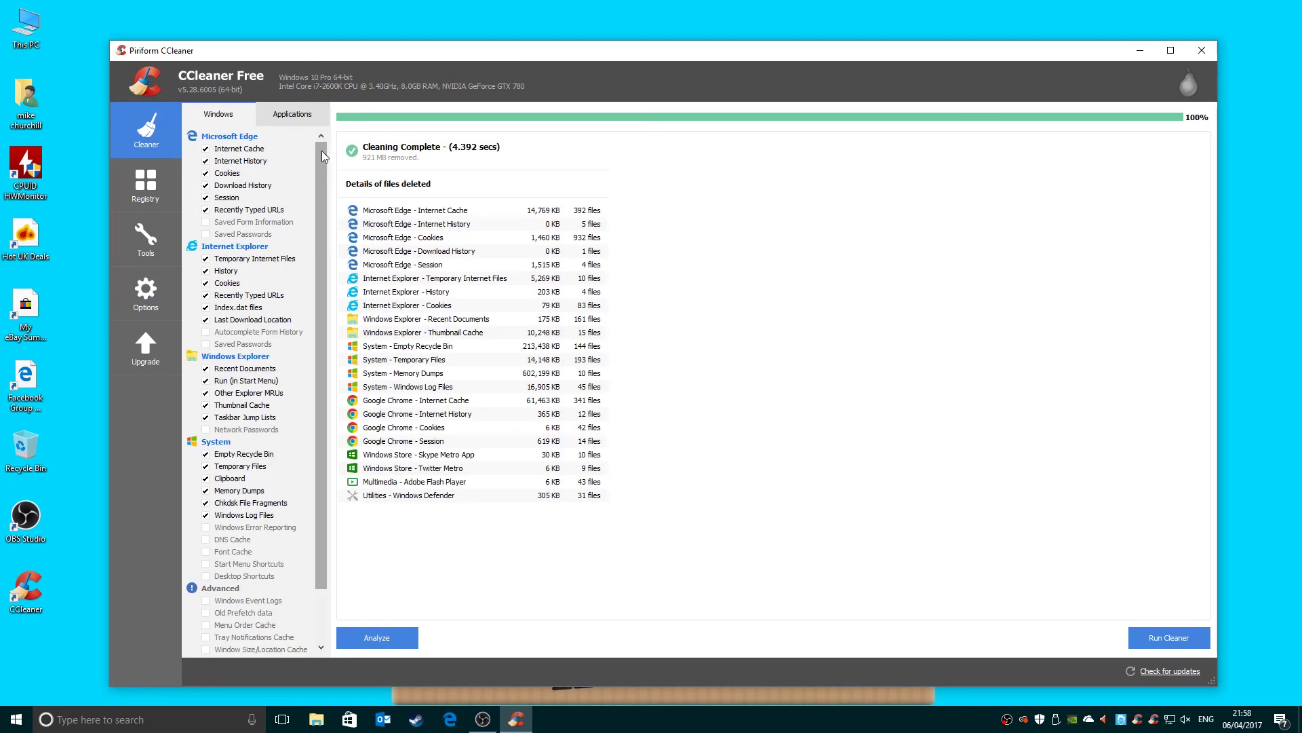